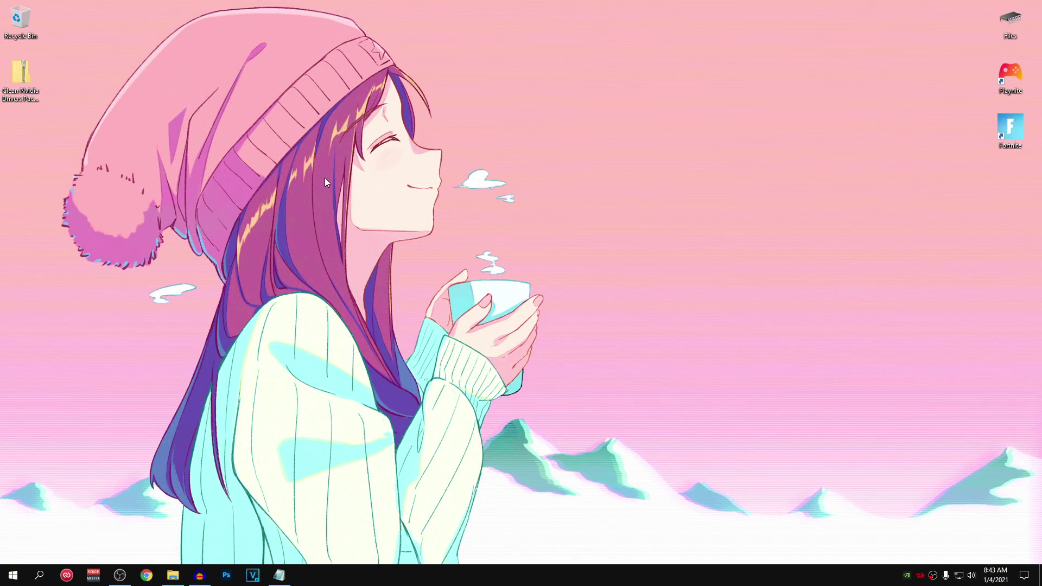
# Extract the Clean Nvidia Drivers Pack zip to the desktop with 7-Zip Extract Here and select the result
pyautogui.click(24, 96)
pyautogui.rightClick(20, 86)
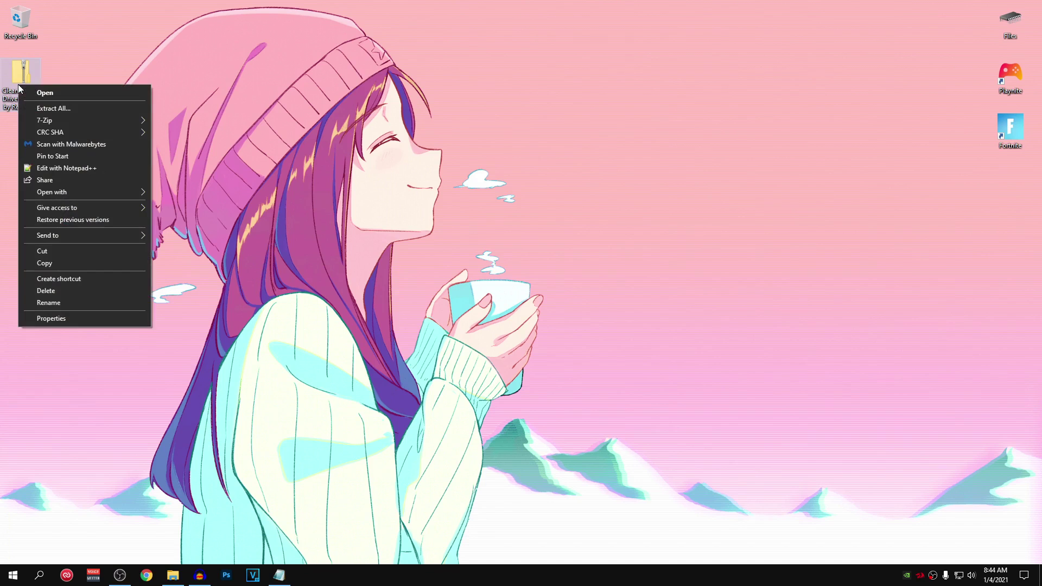
pyautogui.moveTo(53, 116)
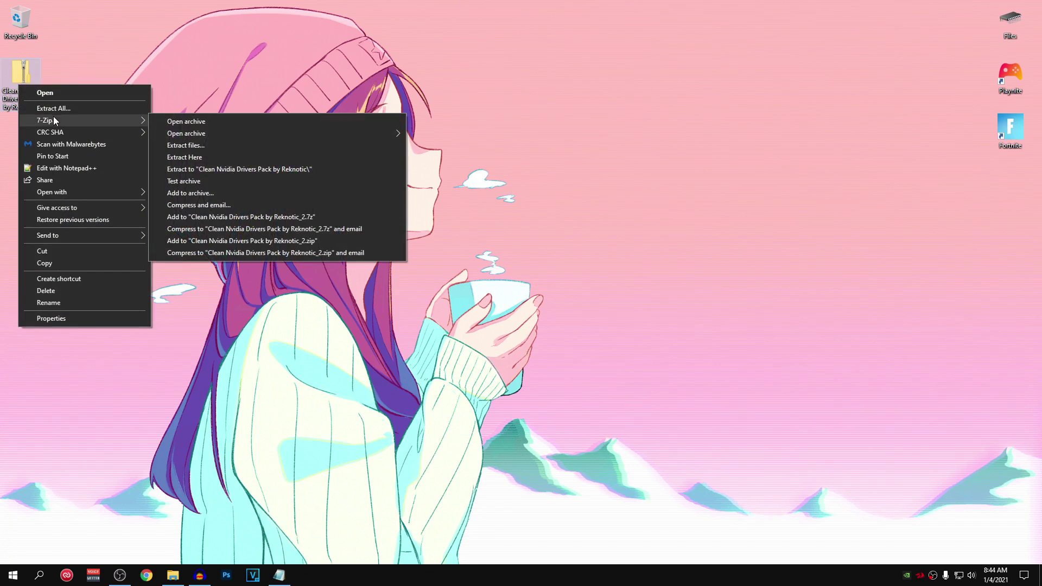
pyautogui.click(187, 157)
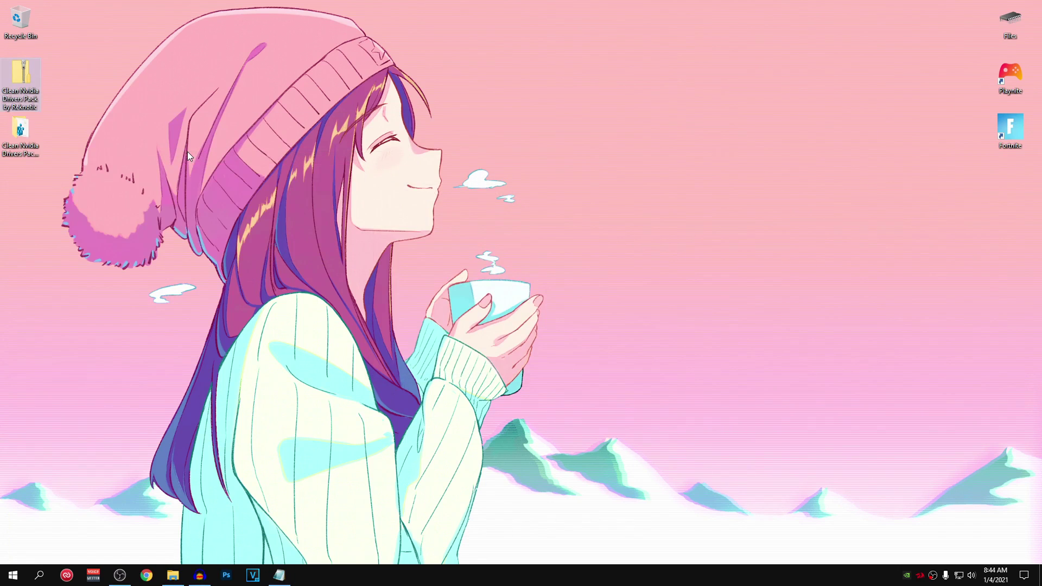
pyautogui.click(8, 145)
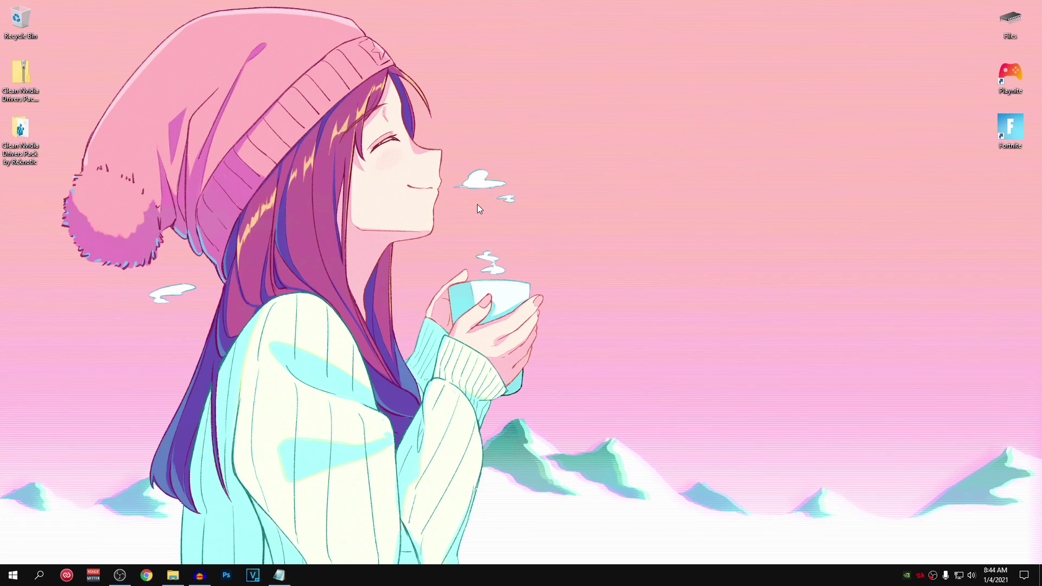
# Launch System Configuration by running msconfig from the Run box
pyautogui.click(12, 575)
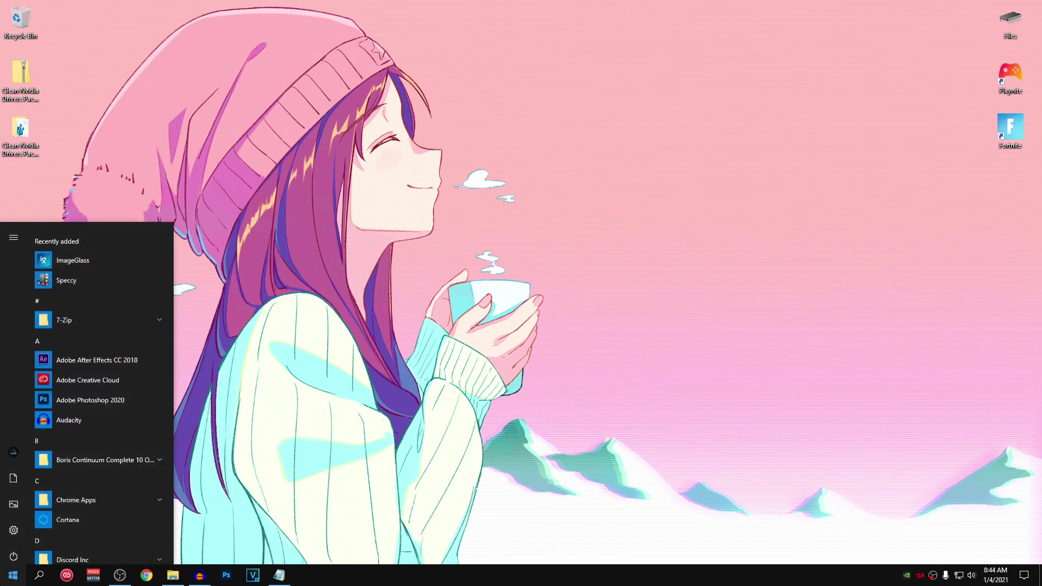
pyautogui.write('run')
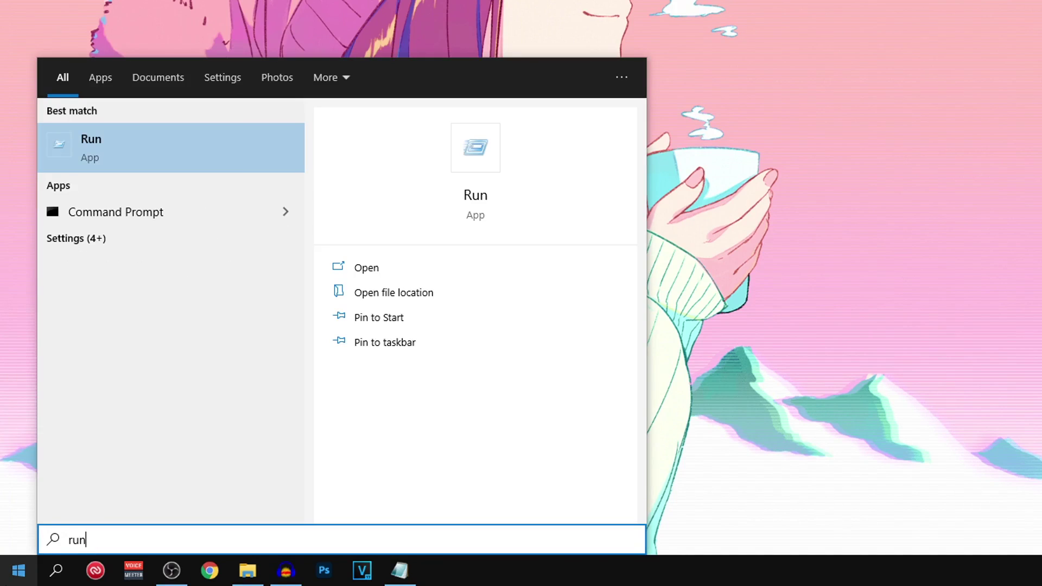
pyautogui.press('Return')
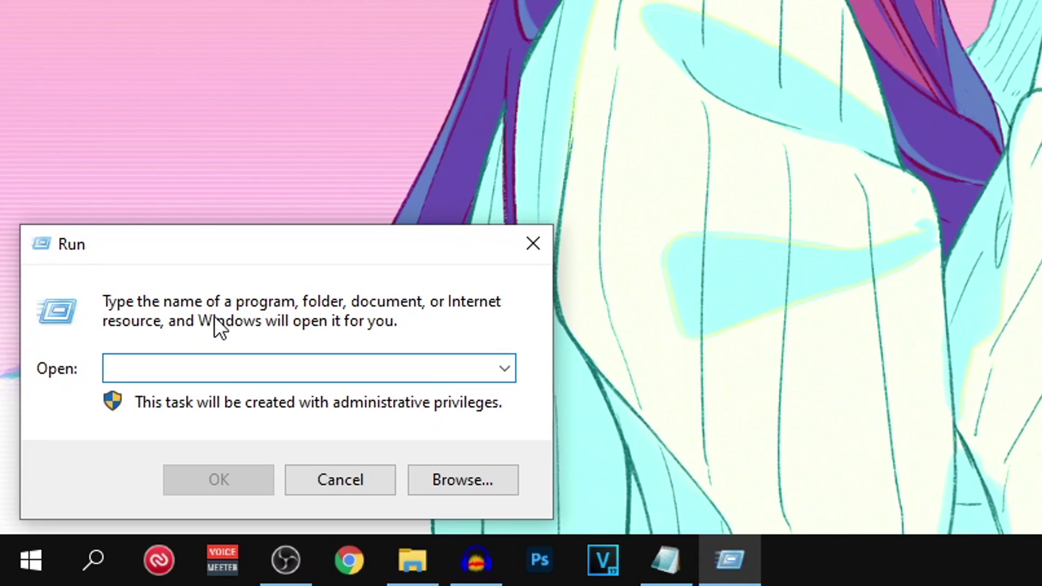
pyautogui.write('msconfig')
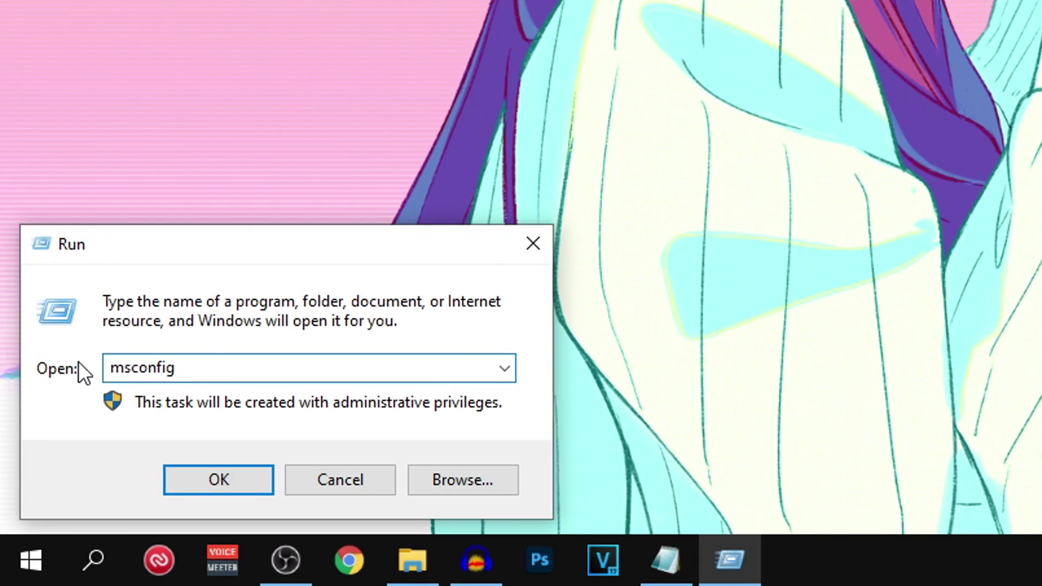
pyautogui.click(241, 482)
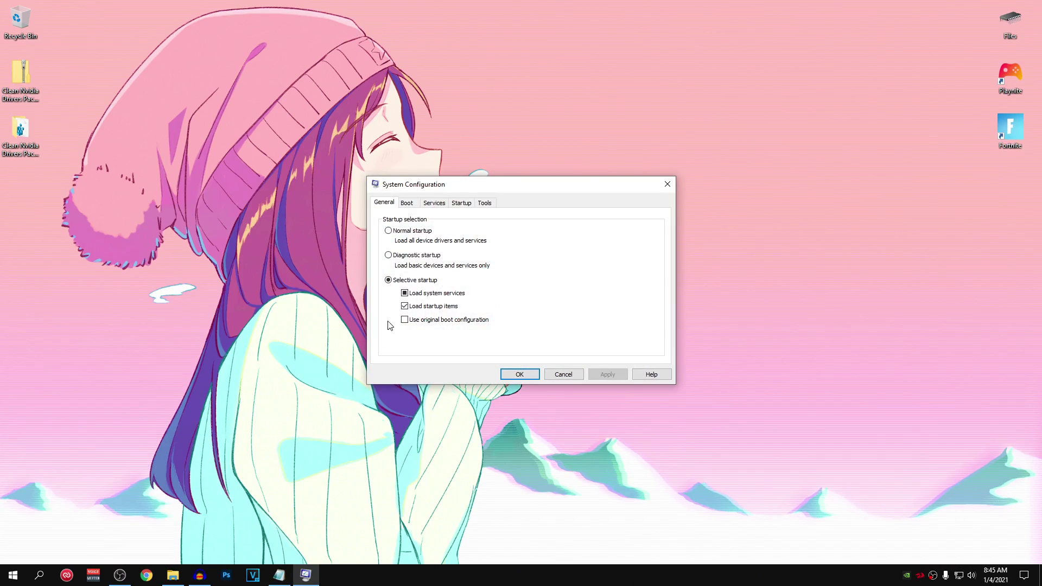
# On the Boot tab, enable Minimal safe boot, apply it and close System Configuration
pyautogui.click(408, 204)
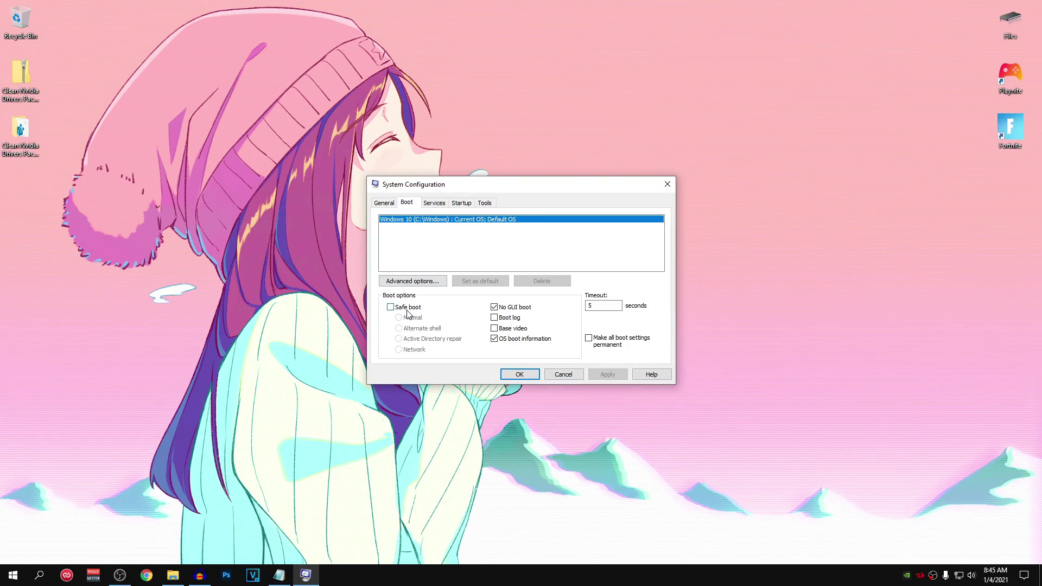
pyautogui.click(390, 307)
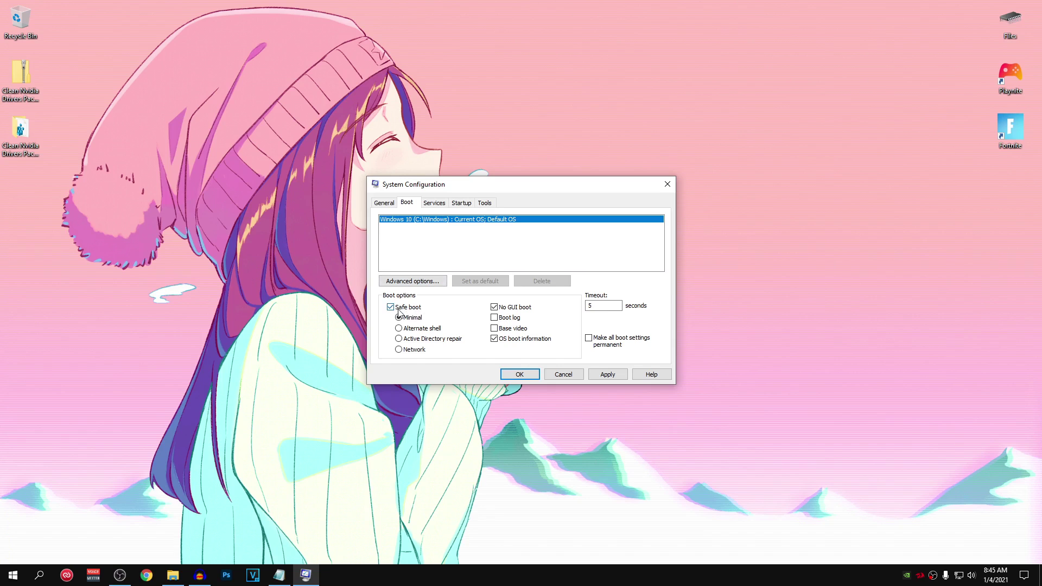
pyautogui.click(617, 375)
pyautogui.click(520, 375)
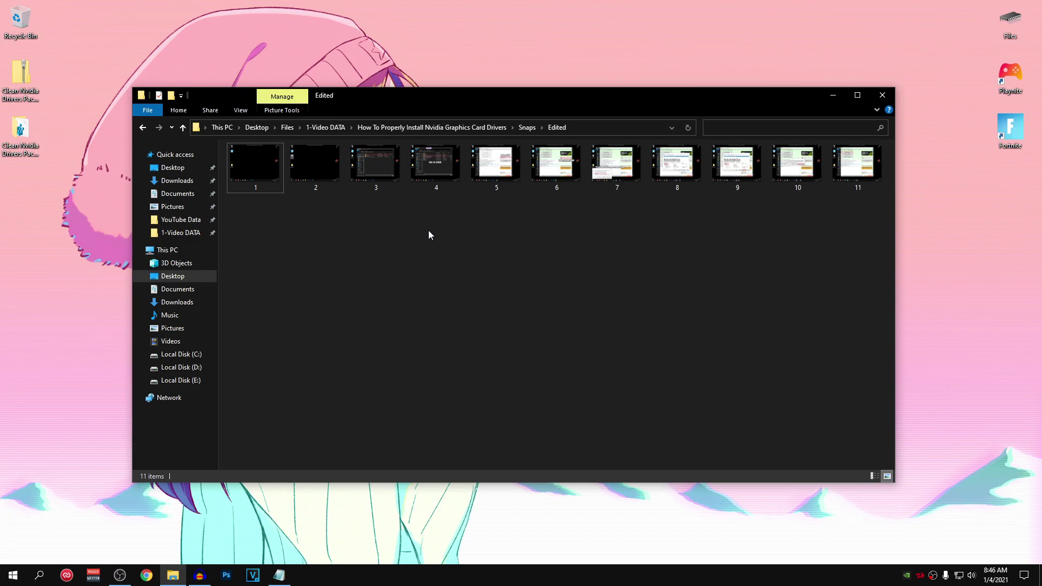
# Open screenshot 1 in ImageGlass and step through to screenshot 5, showing DDU open
pyautogui.doubleClick(262, 172)
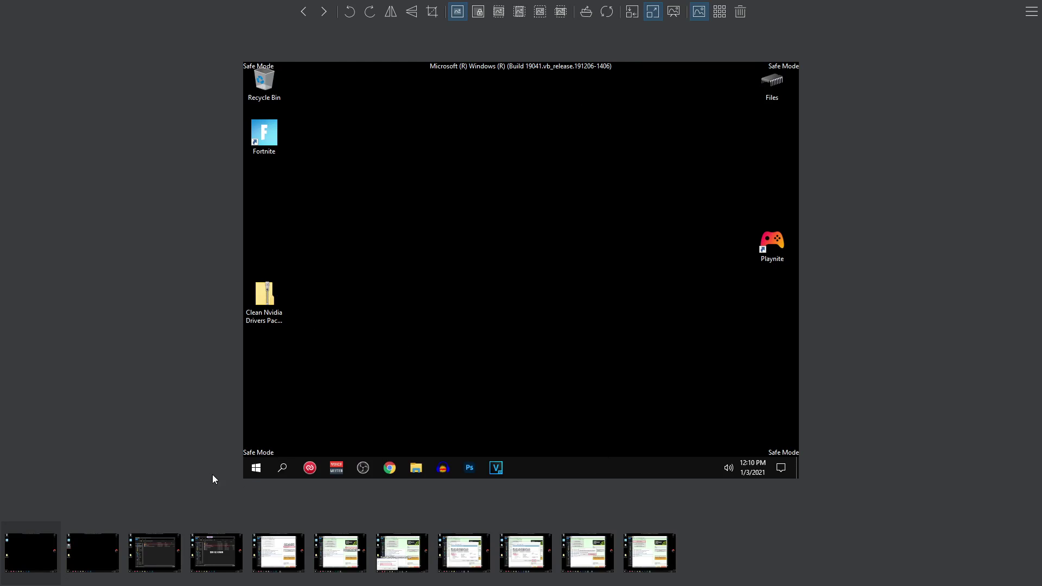
pyautogui.press('Right')
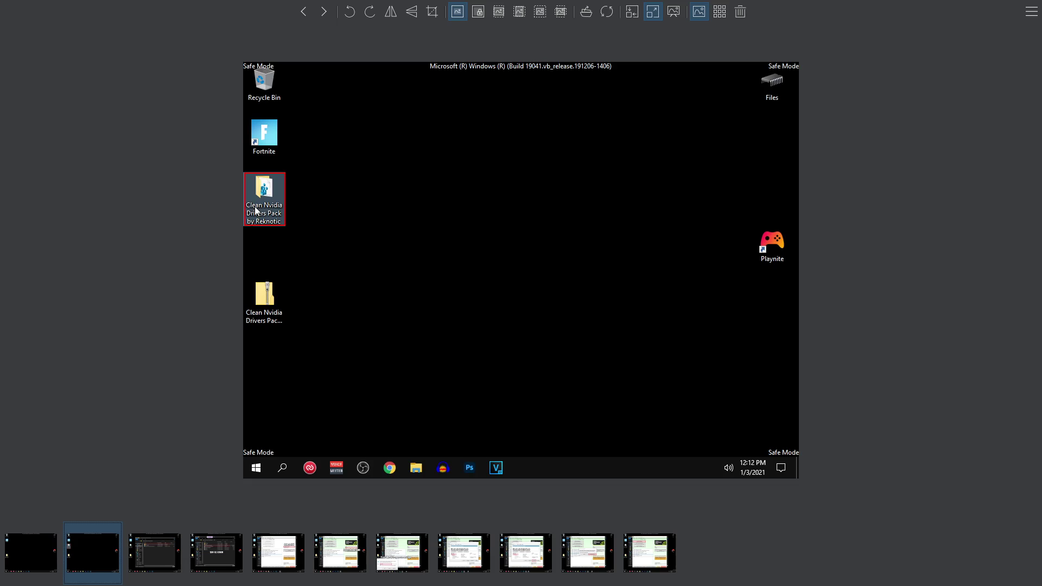
pyautogui.click(158, 539)
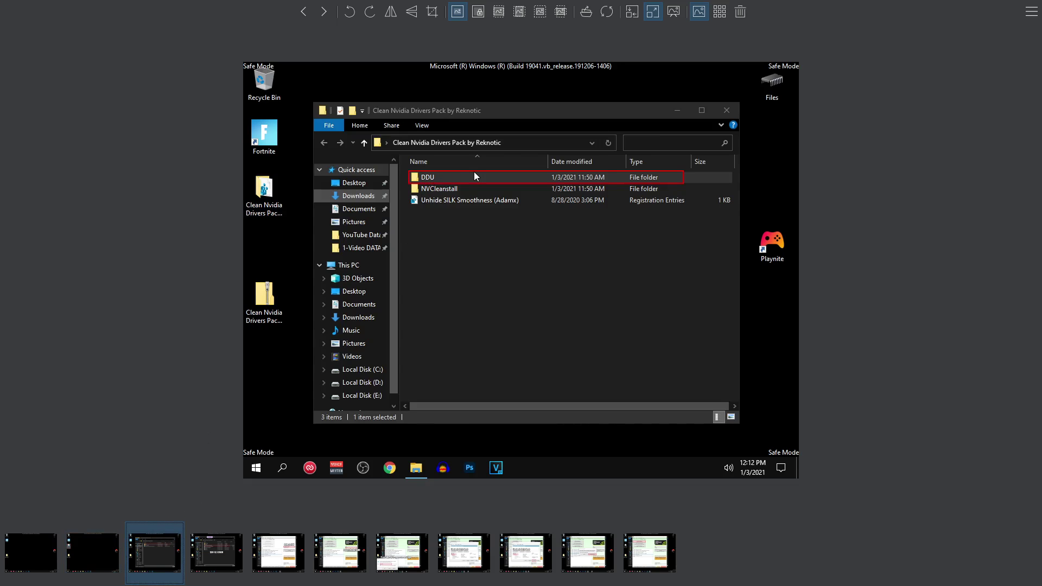
pyautogui.click(216, 534)
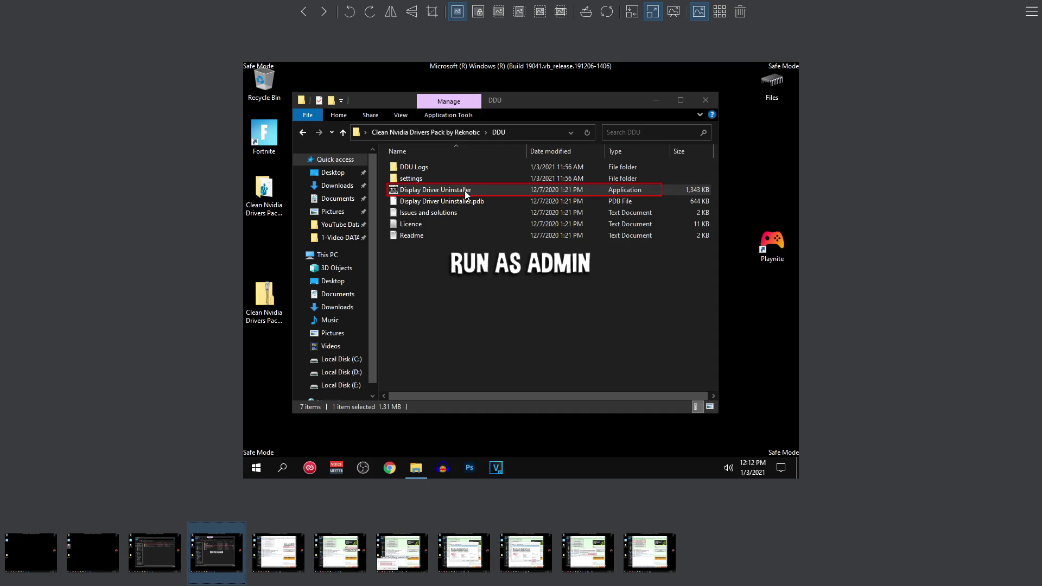
pyautogui.click(283, 536)
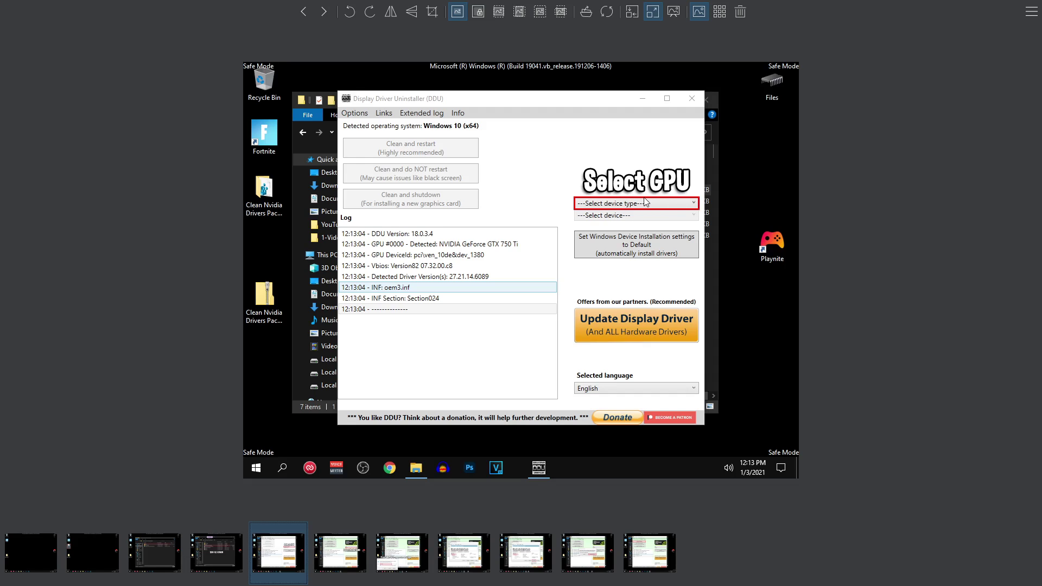
# View screenshots 6 and 7: NVIDIA selected in DDU, then msconfig typed in Run
pyautogui.click(352, 560)
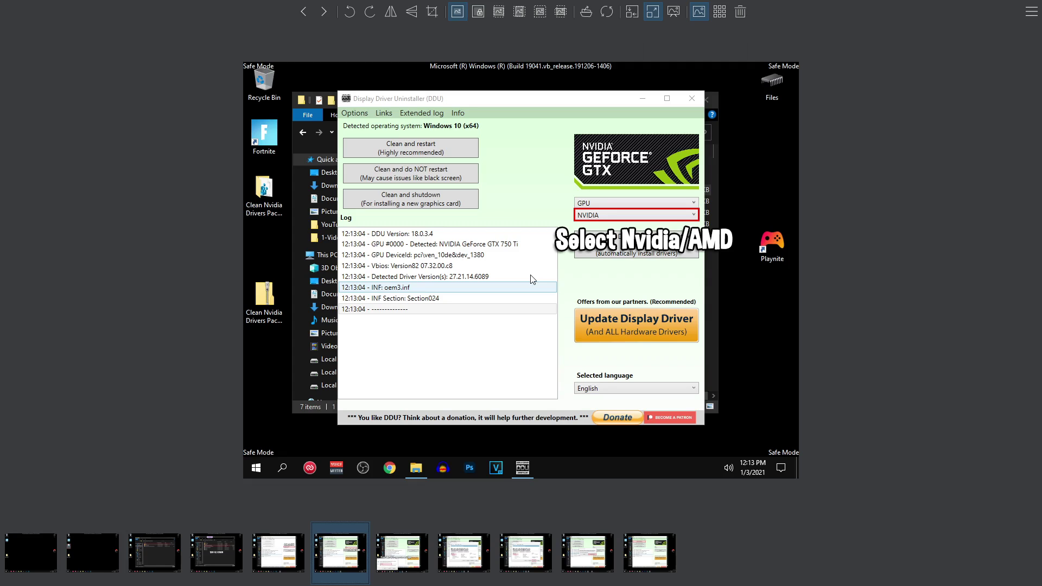
pyautogui.click(402, 552)
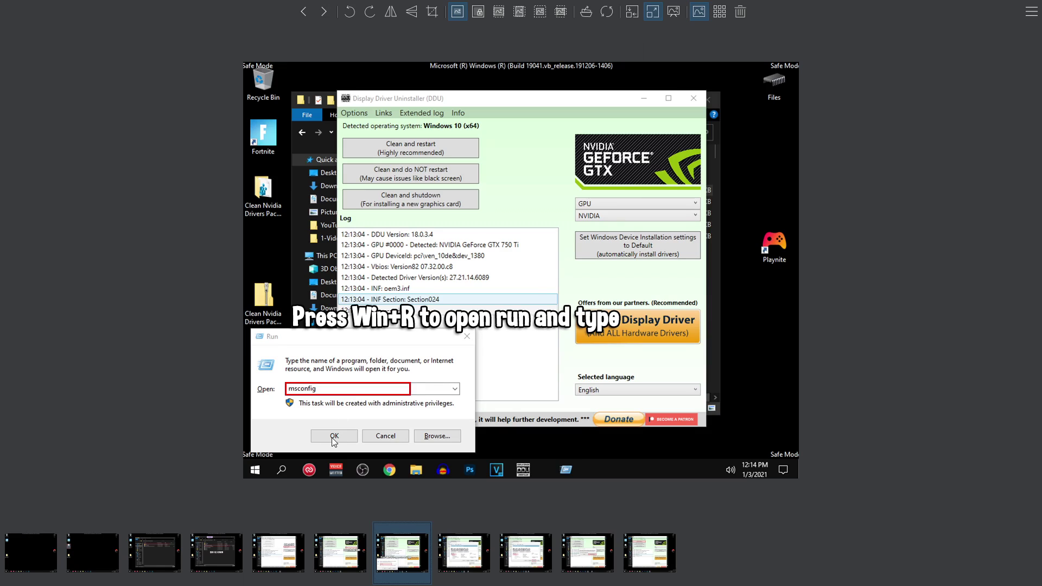
# View screenshots 8 through 11, ending on DDU's Clean and restart option
pyautogui.click(464, 562)
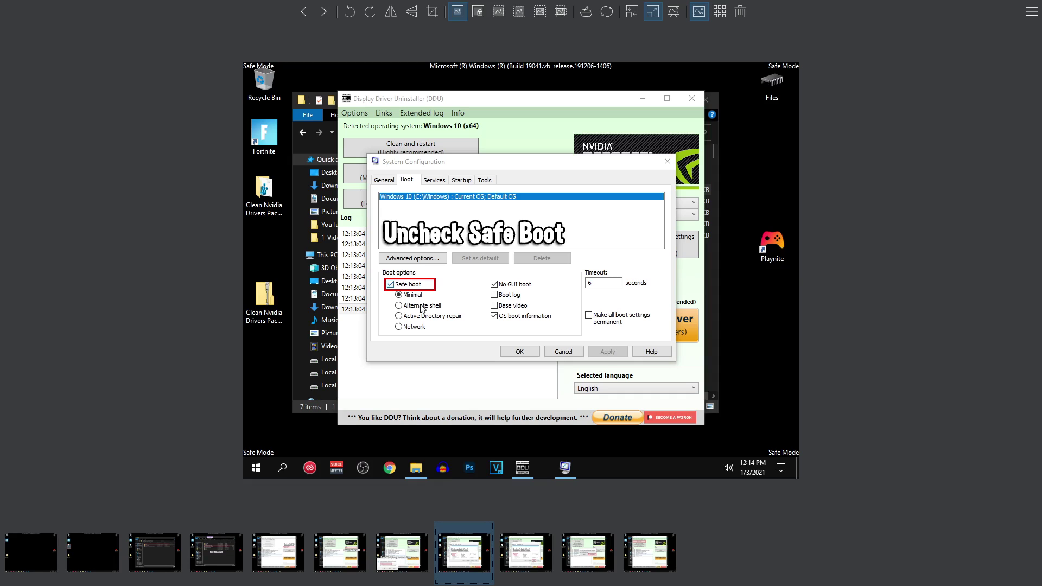
pyautogui.click(513, 549)
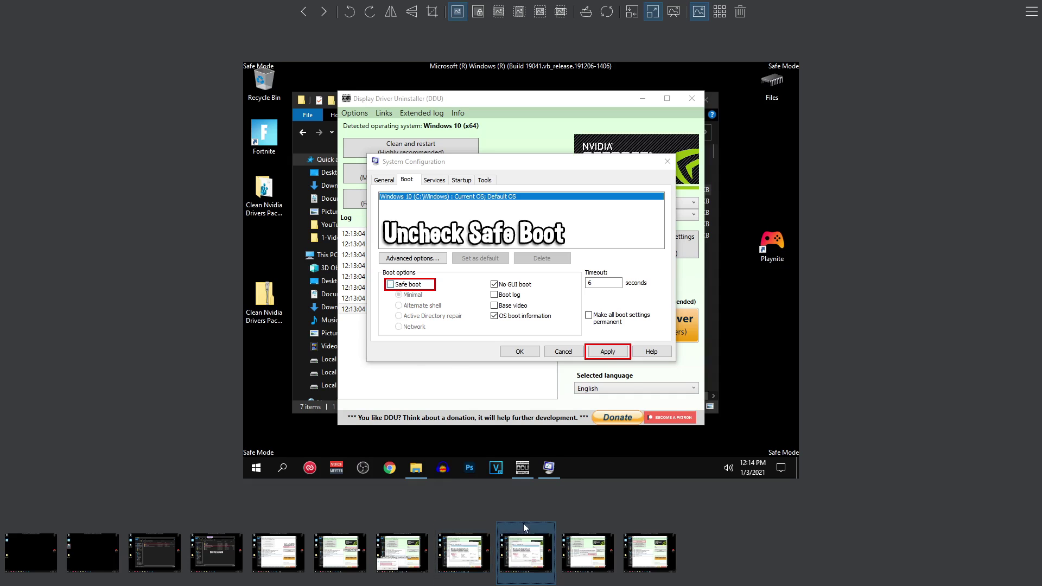
pyautogui.click(580, 546)
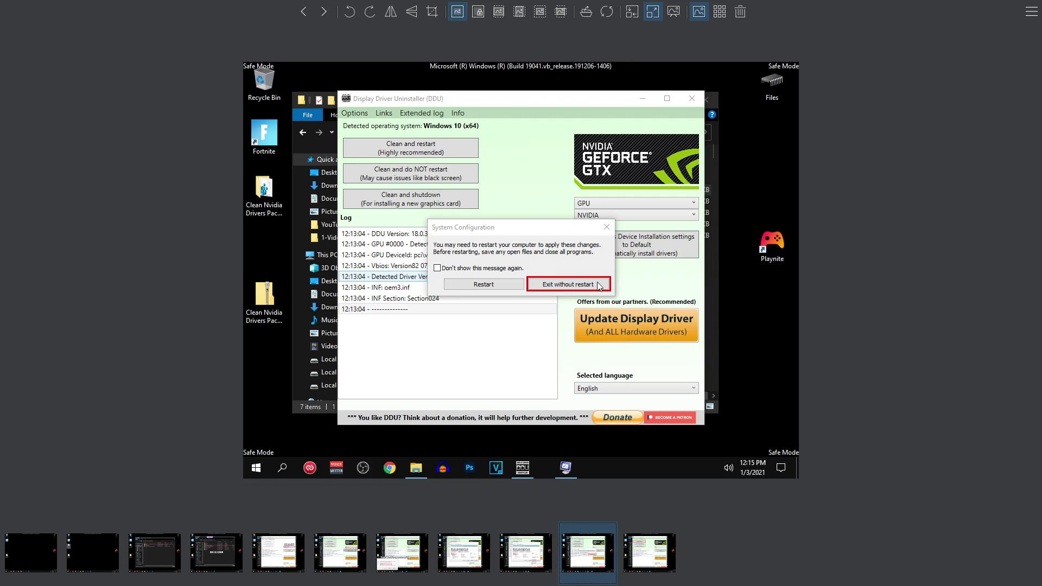
pyautogui.click(655, 559)
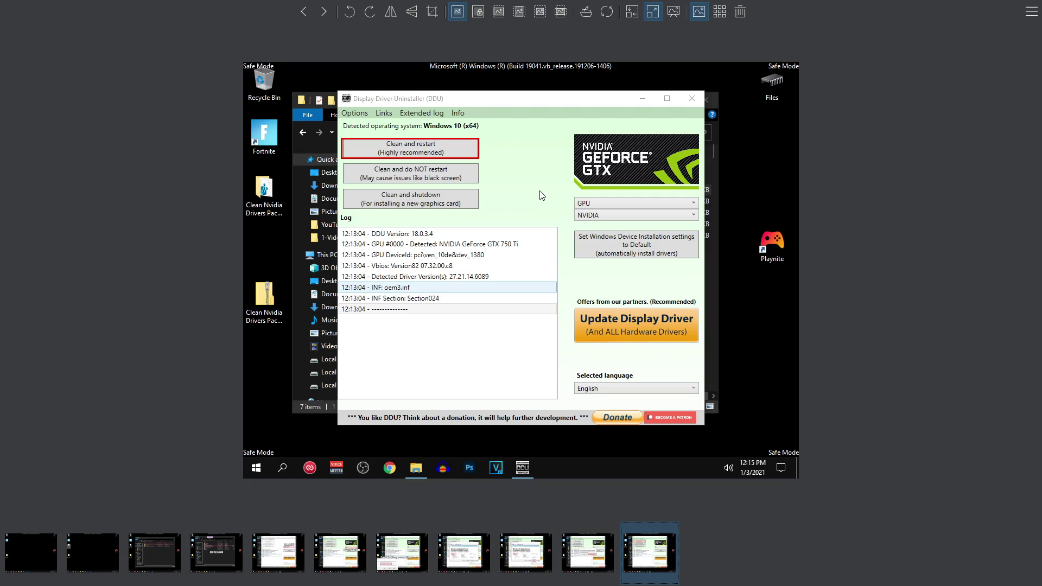
# Close the image viewer, open the Clean Nvidia Drivers Pack folder and delete its DDU folder
pyautogui.press('Escape')
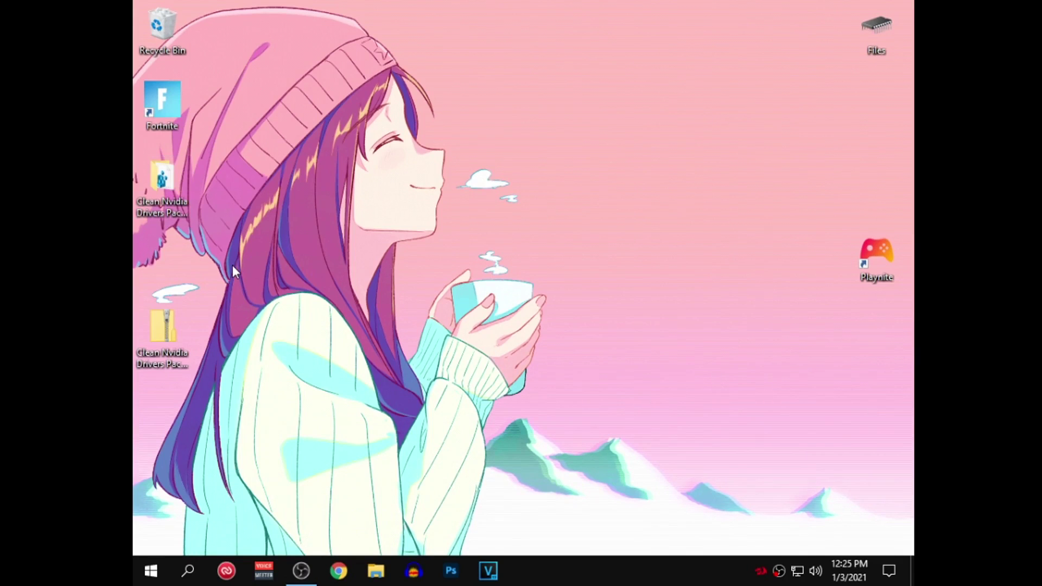
pyautogui.click(159, 200)
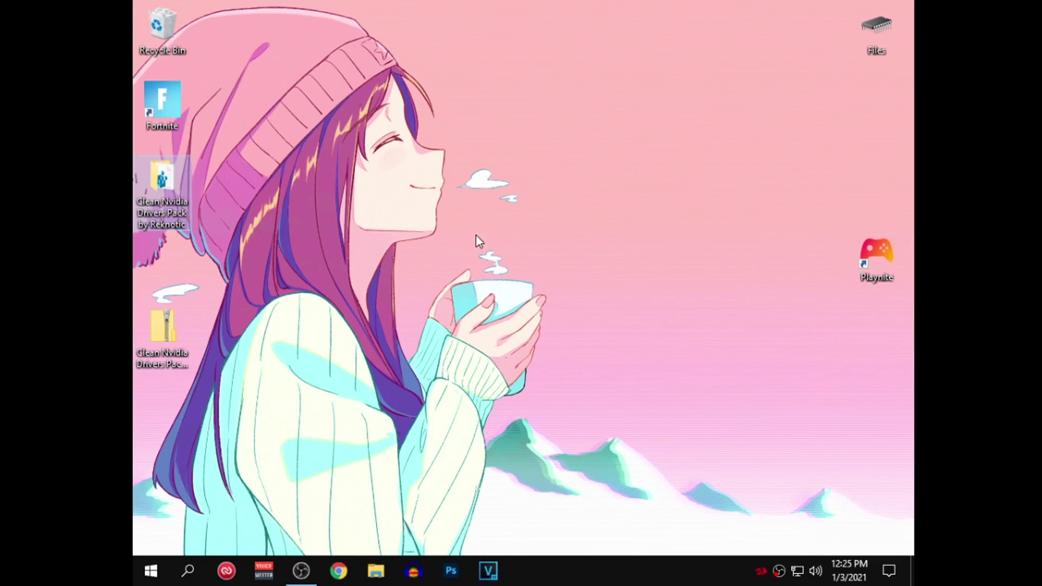
pyautogui.doubleClick(156, 197)
pyautogui.rightClick(363, 151)
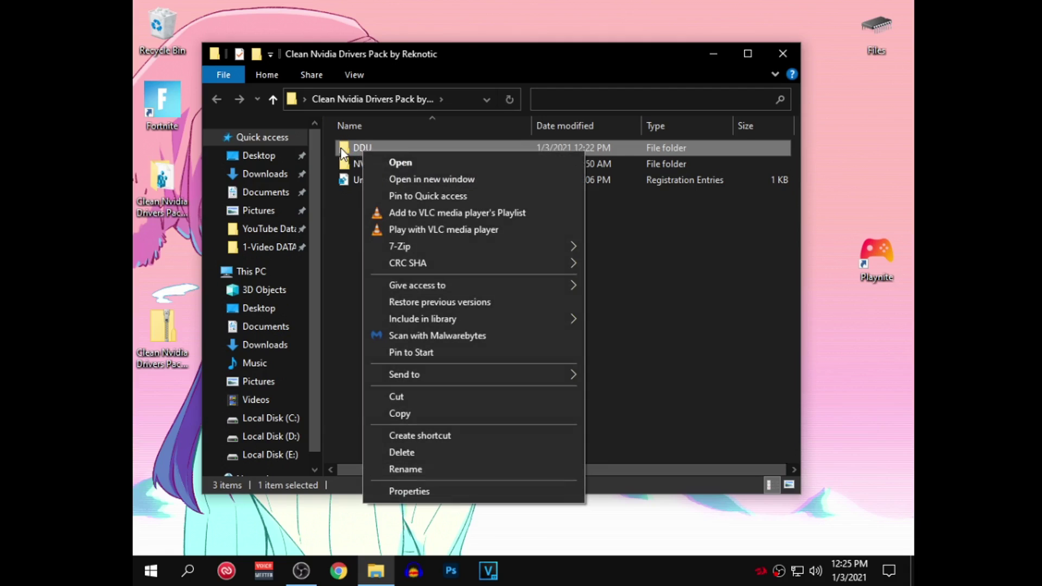
pyautogui.click(417, 453)
# Open the NVCleanstall folder and run NVCleanstall.exe as administrator
pyautogui.click(383, 147)
pyautogui.doubleClick(389, 146)
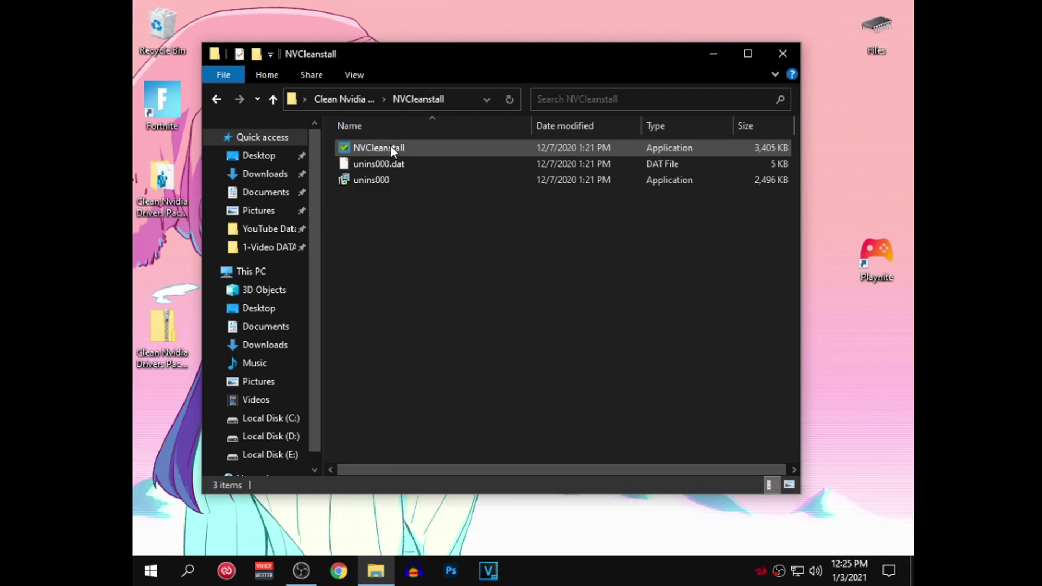
pyautogui.rightClick(391, 147)
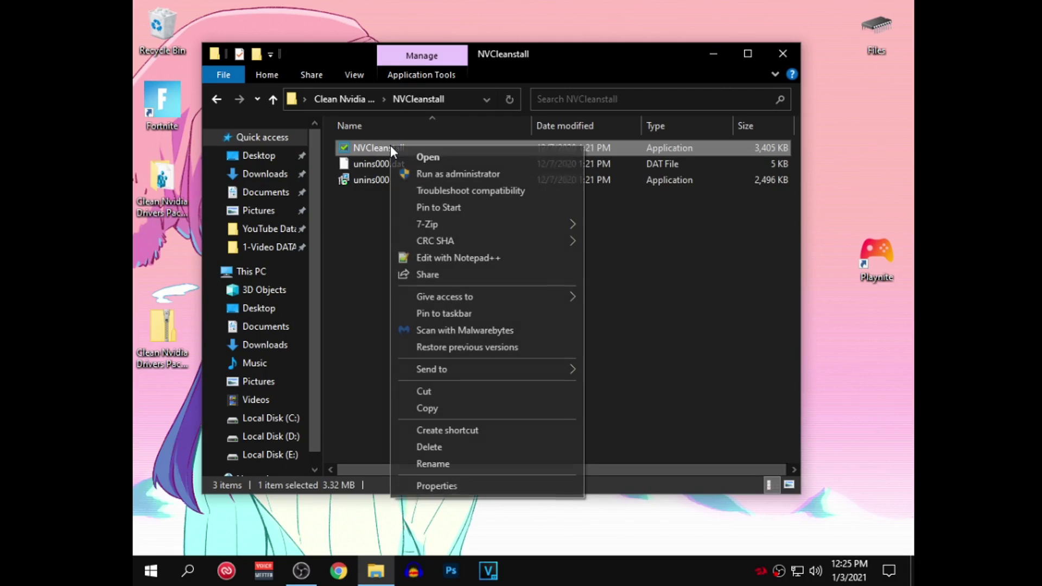
pyautogui.click(456, 174)
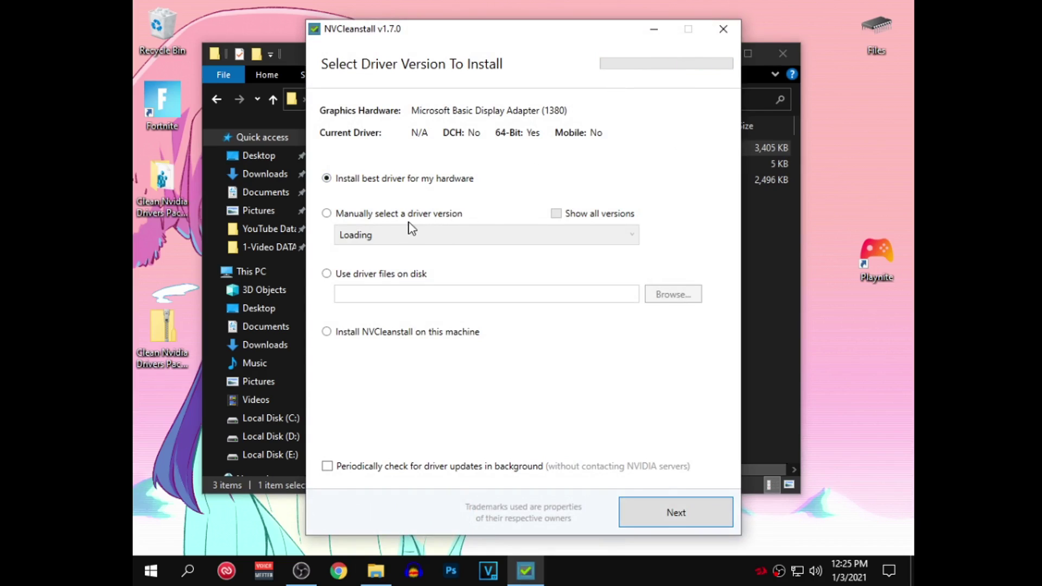
# Manually pick driver 457.51 for Windows 10 64-bit Desktop from all versions and continue
pyautogui.click(392, 217)
pyautogui.click(558, 214)
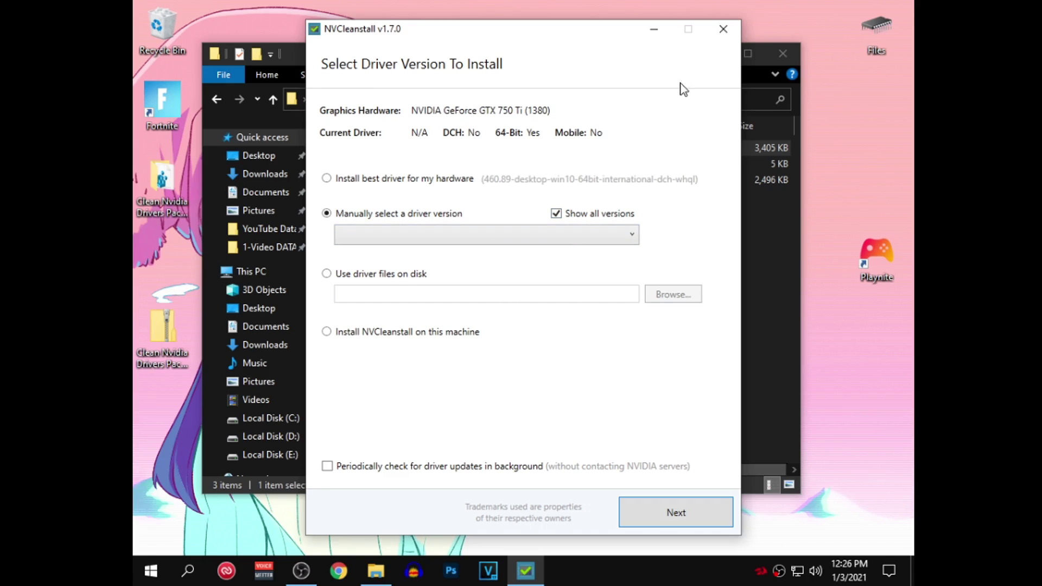
pyautogui.click(532, 239)
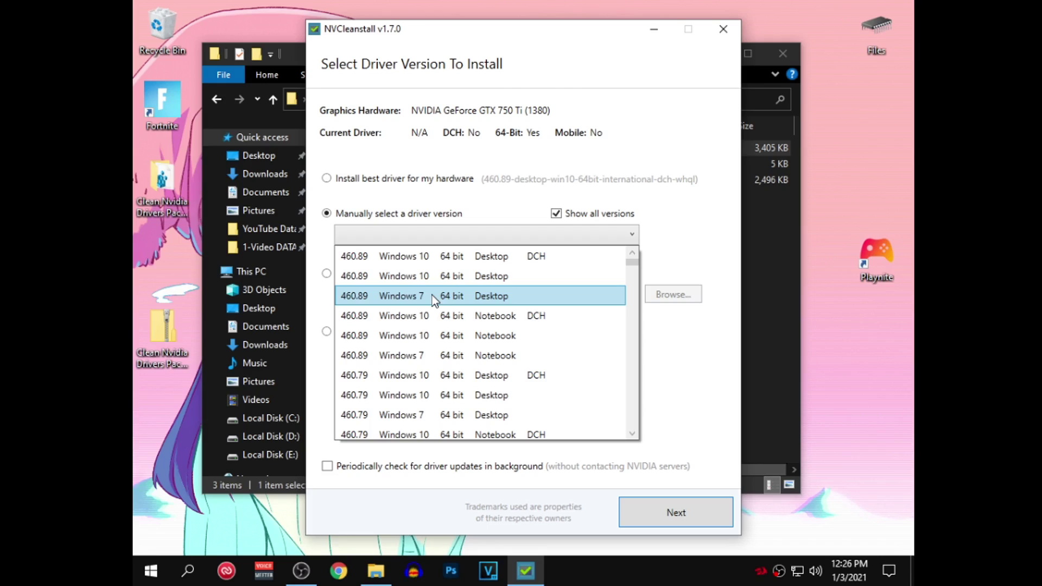
pyautogui.scroll(-2, 364, 385)
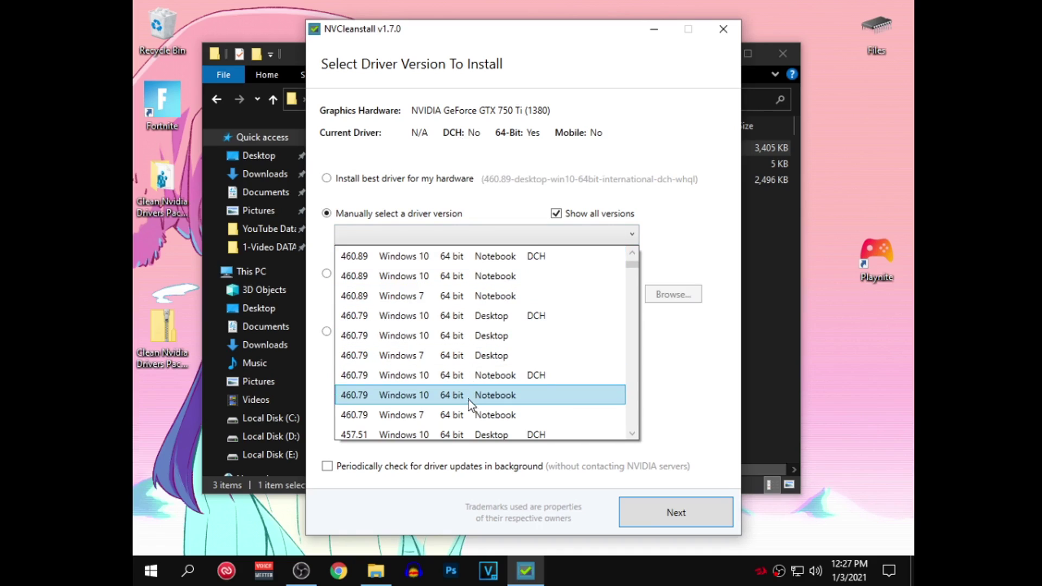
pyautogui.scroll(-1, 470, 404)
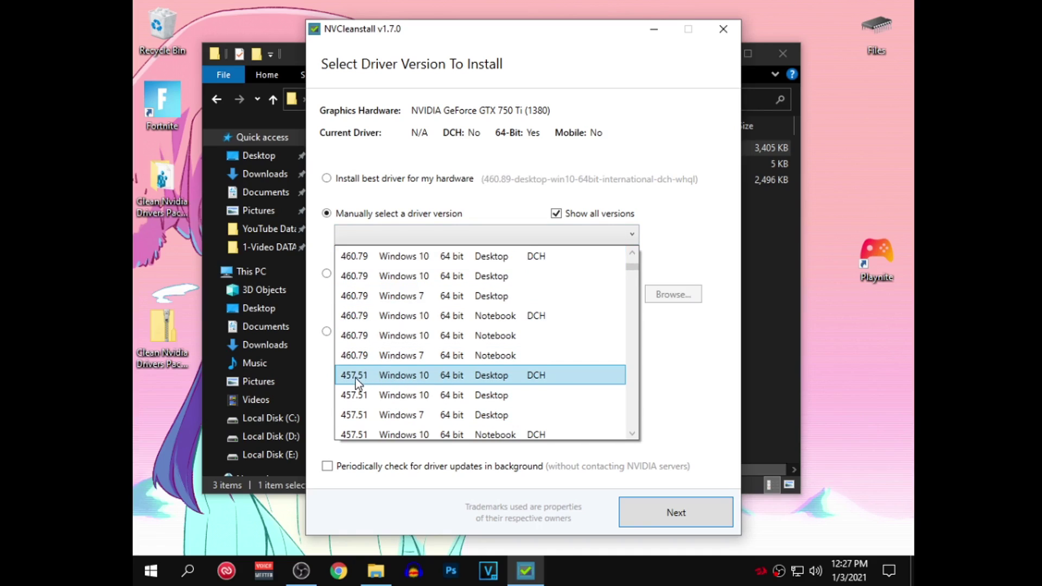
pyautogui.click(440, 393)
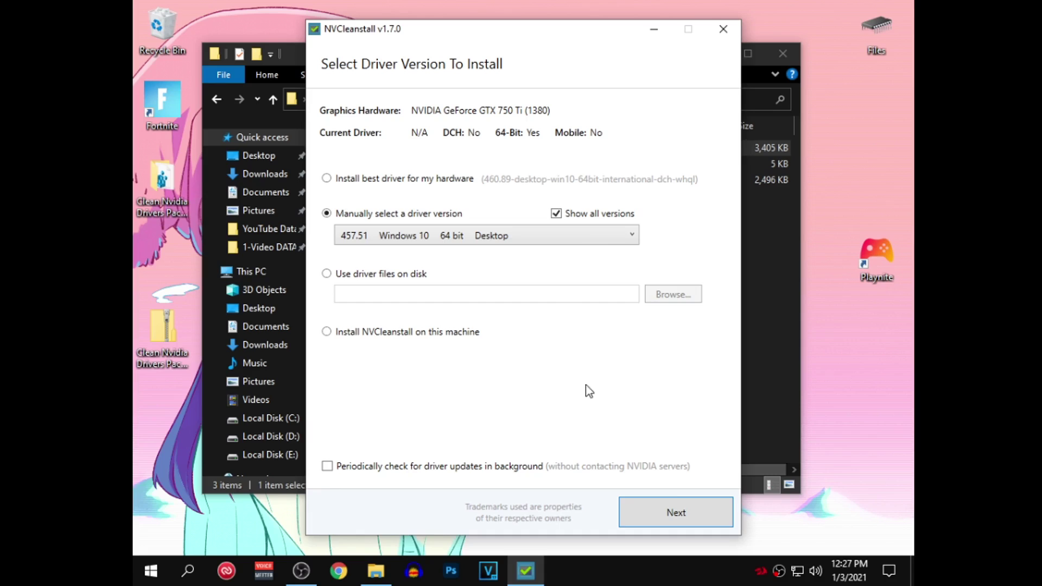
pyautogui.click(671, 505)
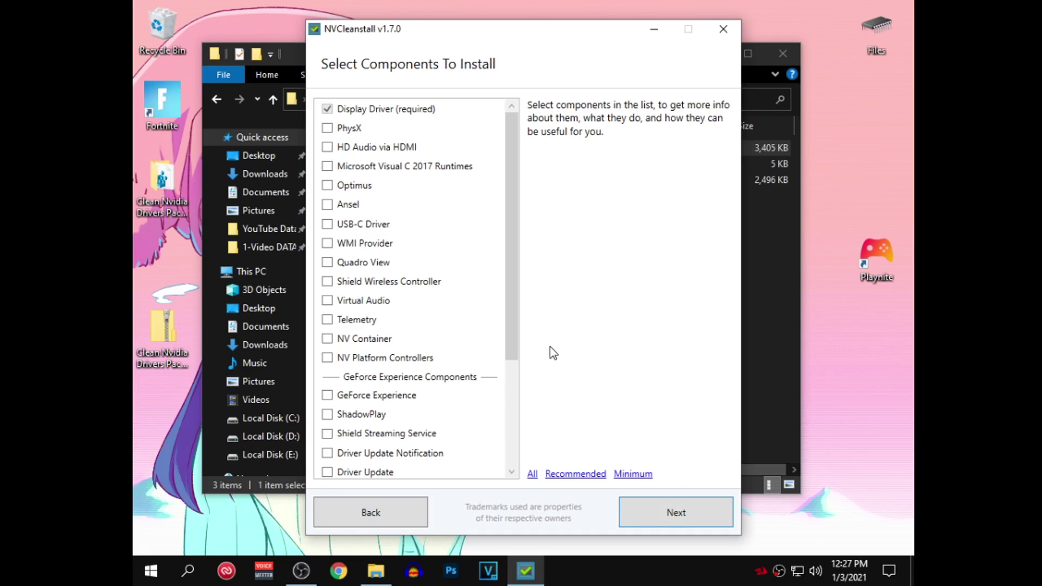
# Tick the GeForce Experience components, from NV Backend up through GeForce Experience
pyautogui.scroll(-2, 372, 296)
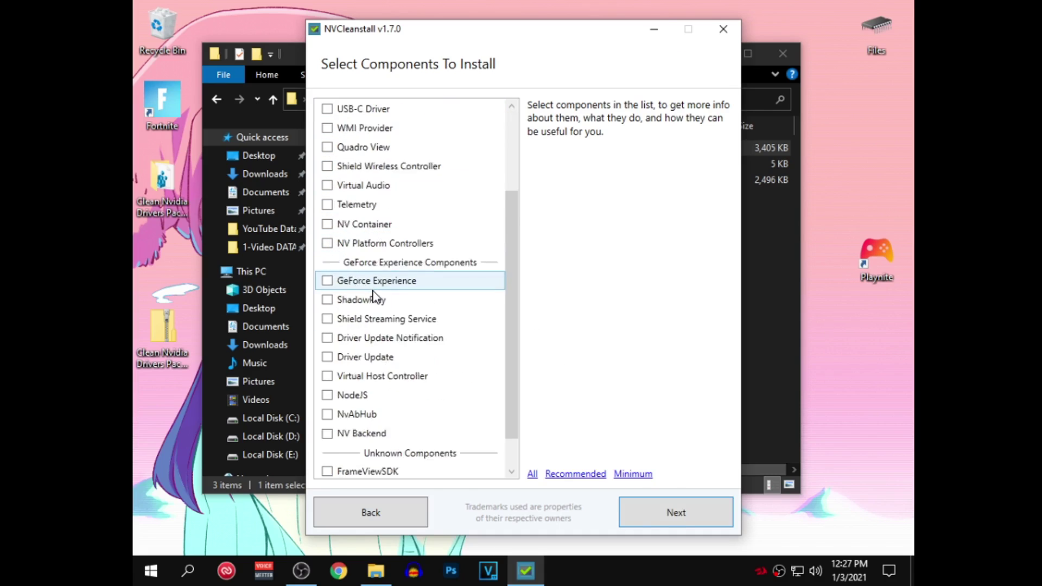
pyautogui.scroll(-1, 373, 296)
pyautogui.scroll(3, 486, 309)
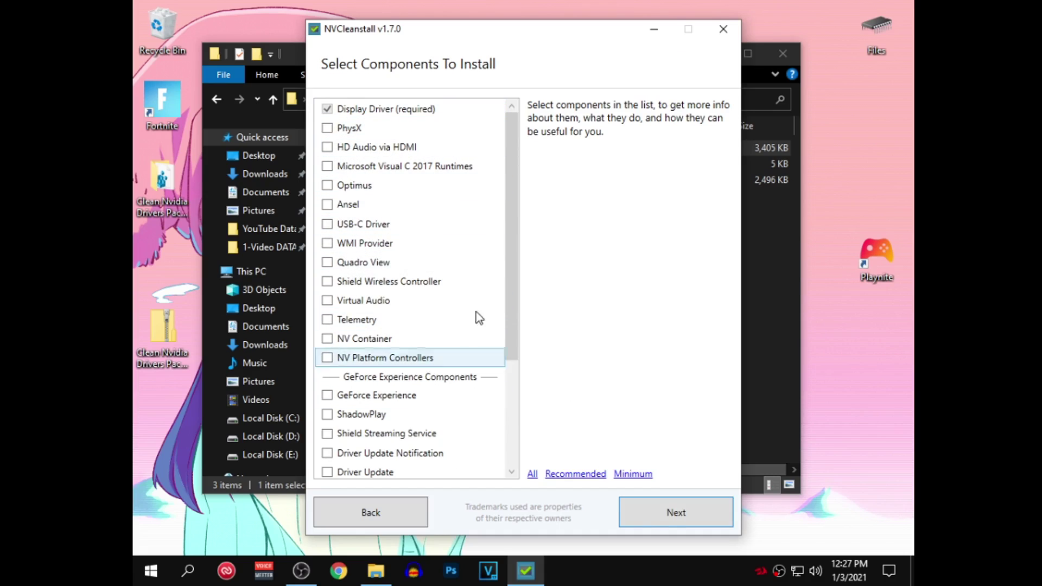
pyautogui.scroll(-3, 413, 358)
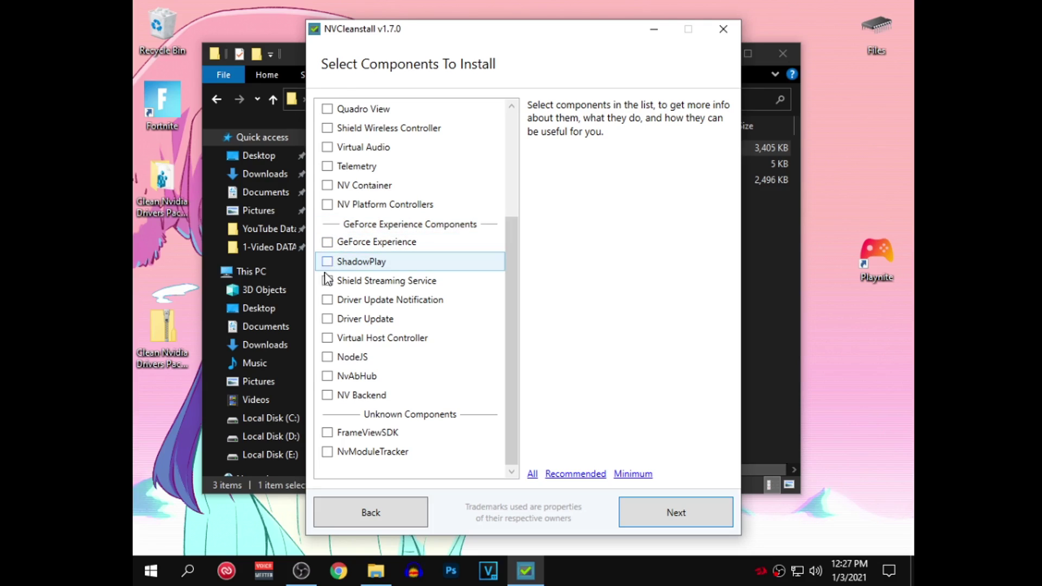
pyautogui.click(327, 395)
pyautogui.click(327, 376)
pyautogui.click(328, 356)
pyautogui.click(327, 337)
pyautogui.click(327, 318)
pyautogui.click(328, 300)
pyautogui.click(328, 281)
pyautogui.click(327, 261)
pyautogui.click(327, 242)
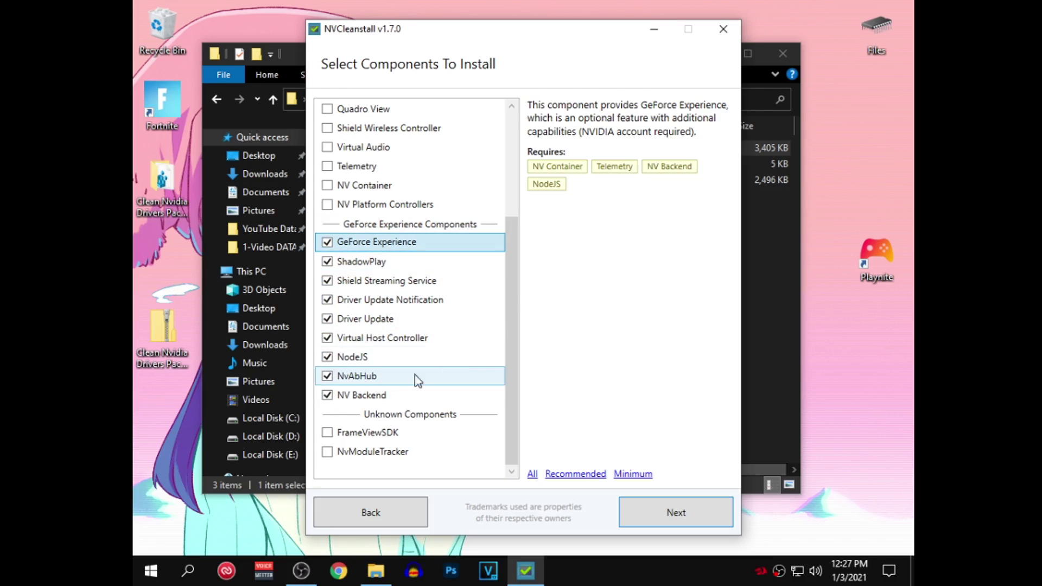
# Untick all those components so only Display Driver remains, then continue to Installation Tweaks
pyautogui.click(328, 242)
pyautogui.click(327, 280)
pyautogui.click(327, 300)
pyautogui.click(328, 318)
pyautogui.click(327, 337)
pyautogui.click(327, 357)
pyautogui.click(327, 376)
pyautogui.click(327, 395)
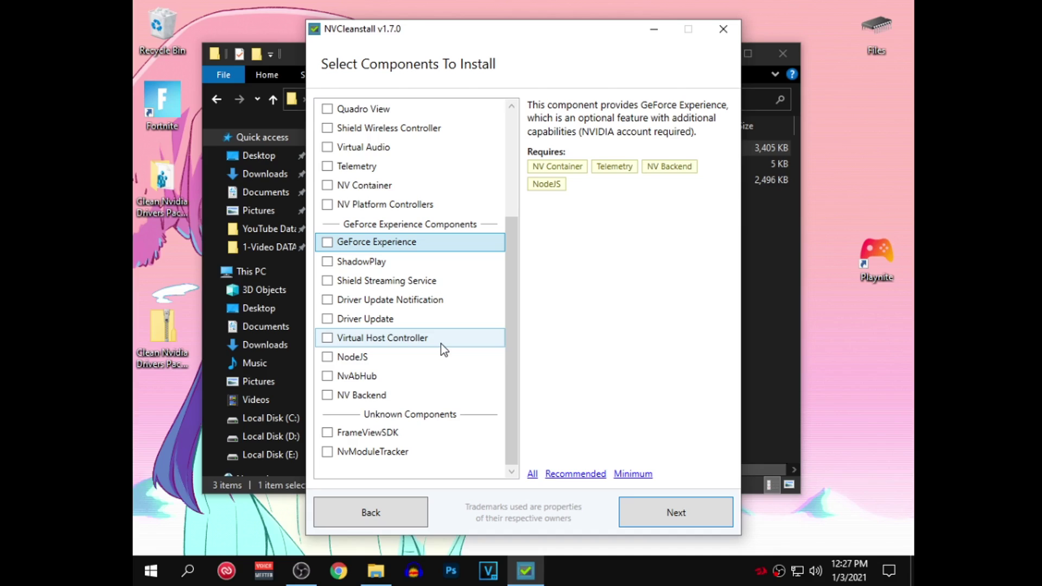
pyautogui.scroll(3, 440, 344)
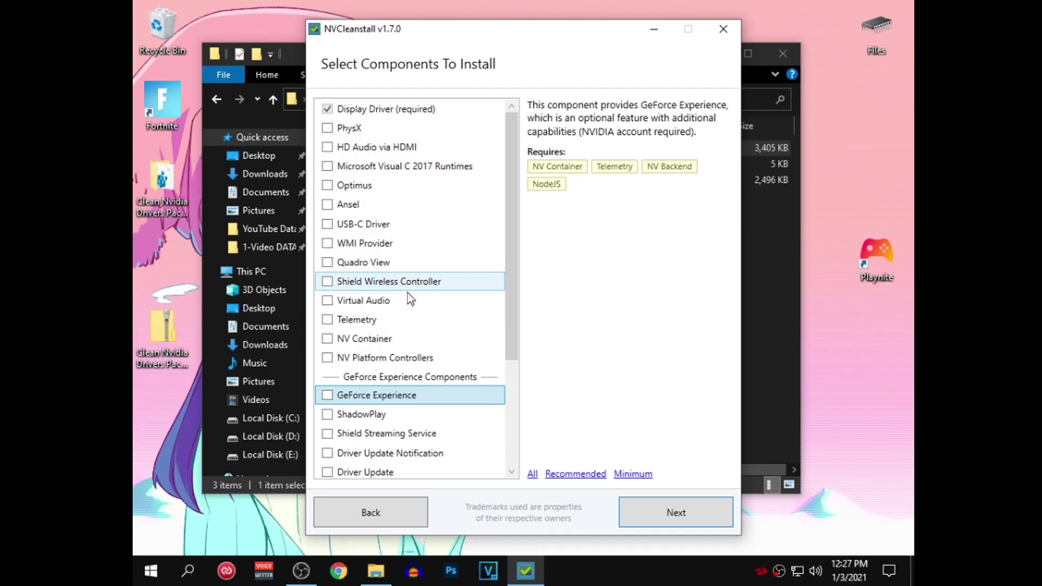
pyautogui.scroll(-3, 405, 348)
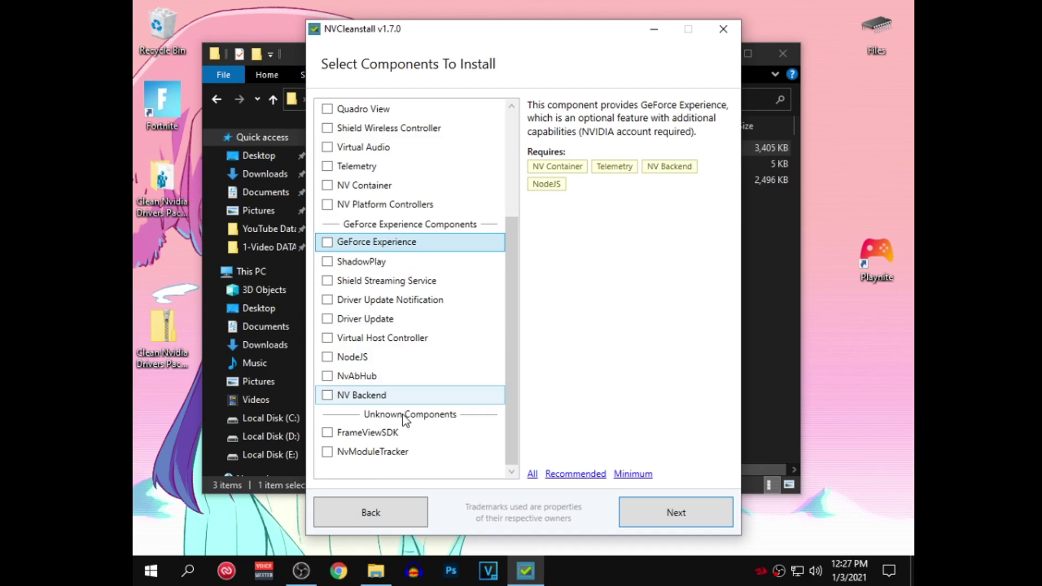
pyautogui.scroll(3, 426, 206)
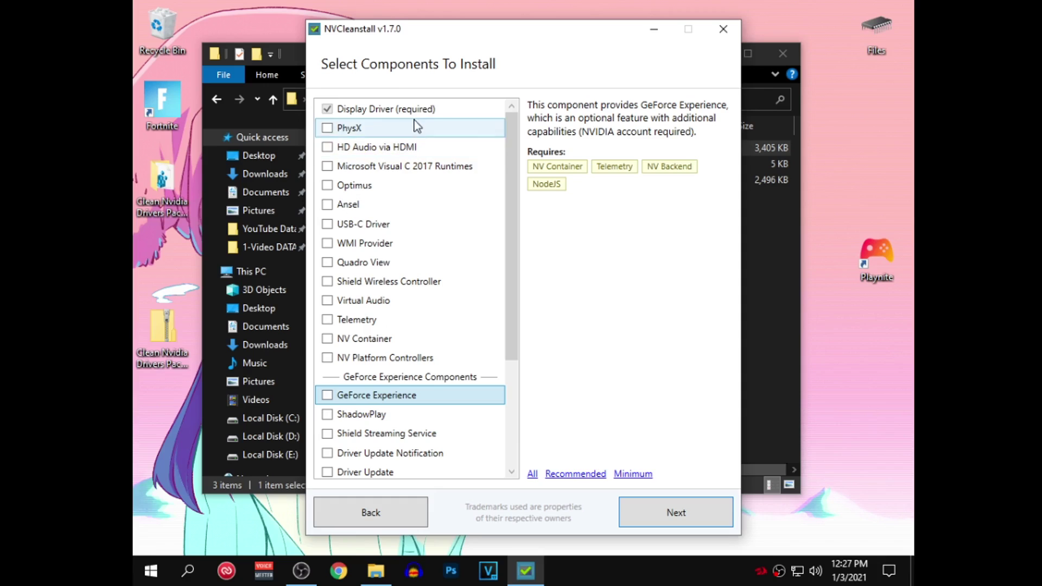
pyautogui.click(705, 513)
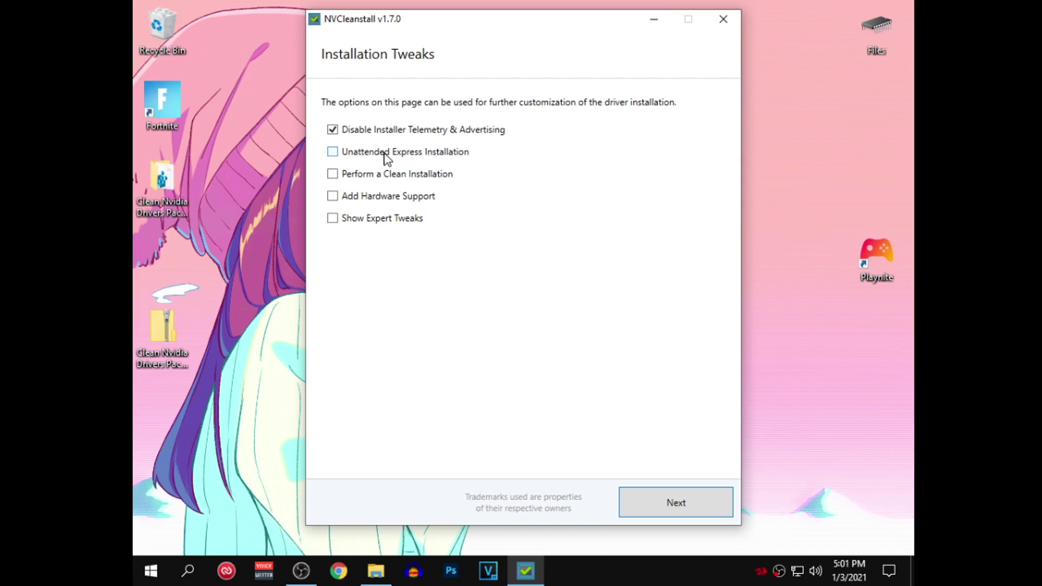
# Enable unattended express install without auto reboot, disable telemetry, enable message signaled interrupts, and build the installer
pyautogui.click(367, 157)
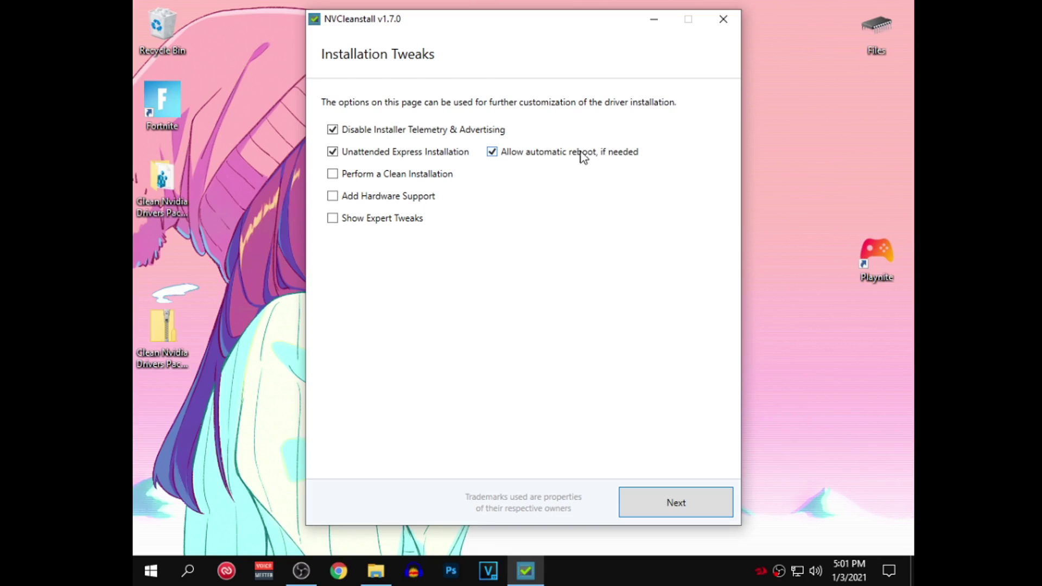
pyautogui.click(491, 152)
pyautogui.click(403, 219)
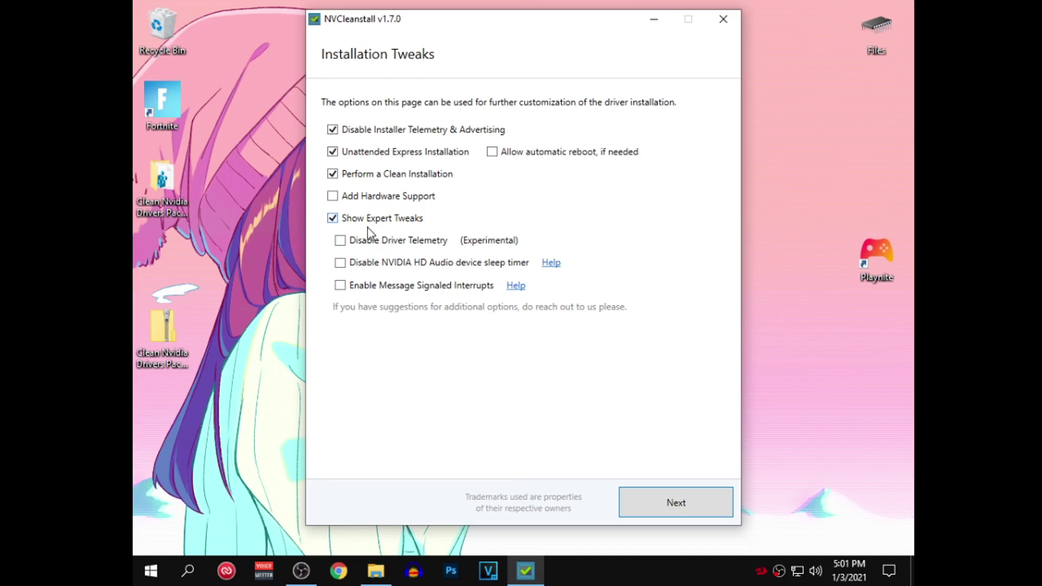
pyautogui.click(341, 241)
pyautogui.click(340, 285)
pyautogui.click(701, 504)
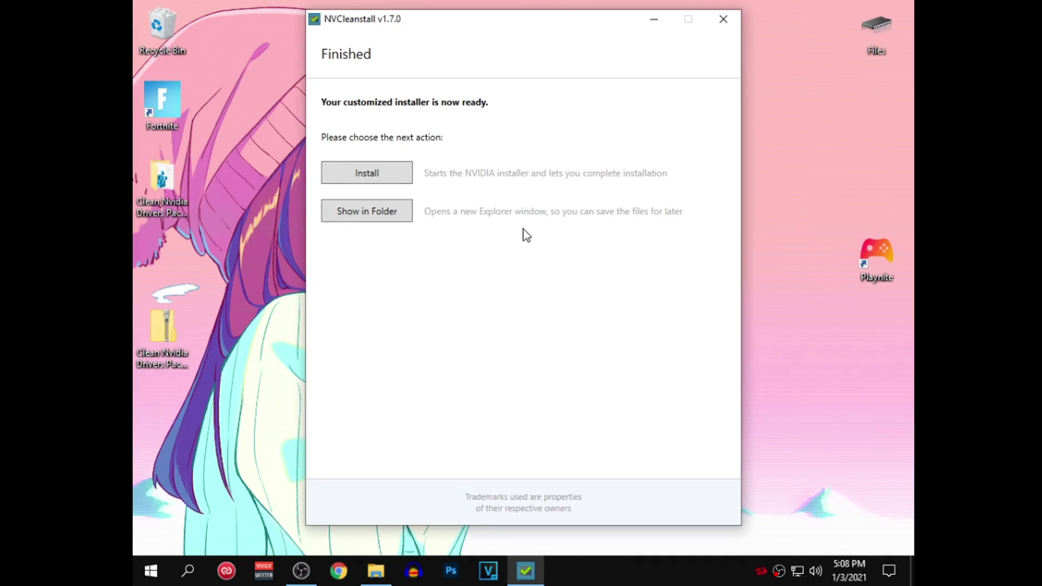
# Install the customized 457.51 driver, approving the NVIDIA display adapter software in Windows Security
pyautogui.click(393, 177)
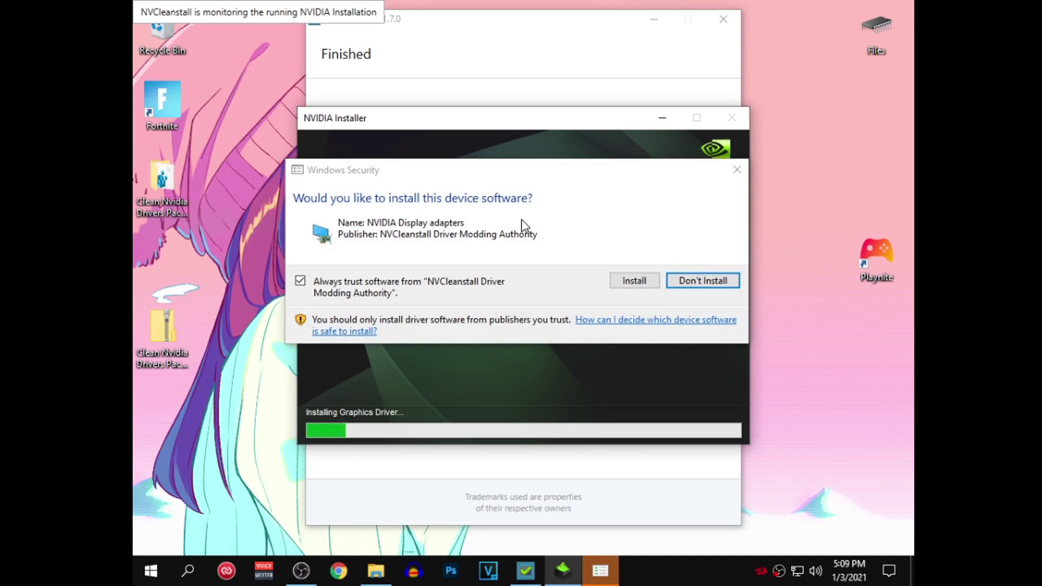
pyautogui.click(637, 285)
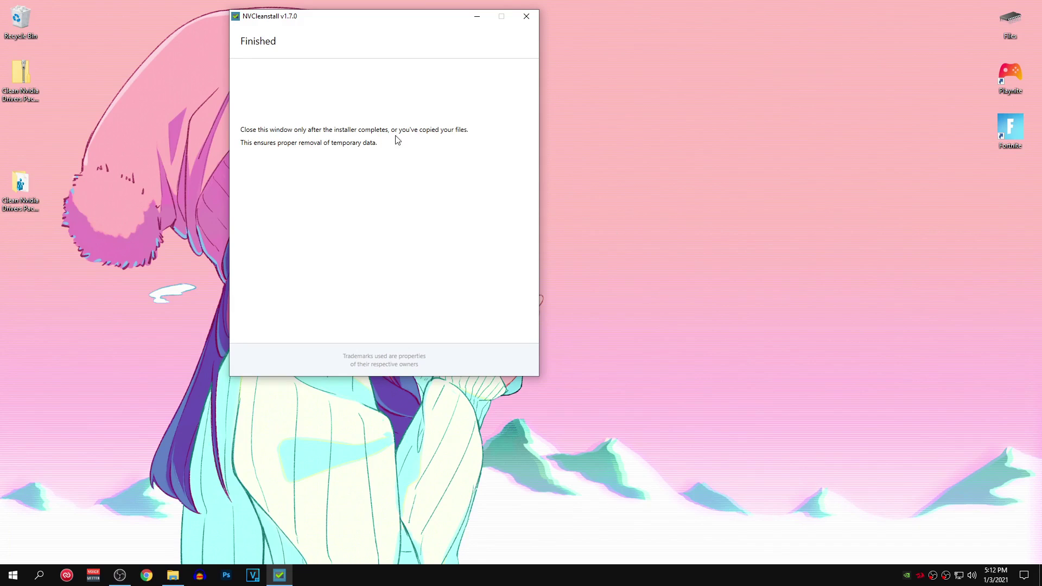
# Close NVCleanstall, merge the Unhide SILK Smoothness (Adamx) registry file, then close the drivers pack folder
pyautogui.click(527, 16)
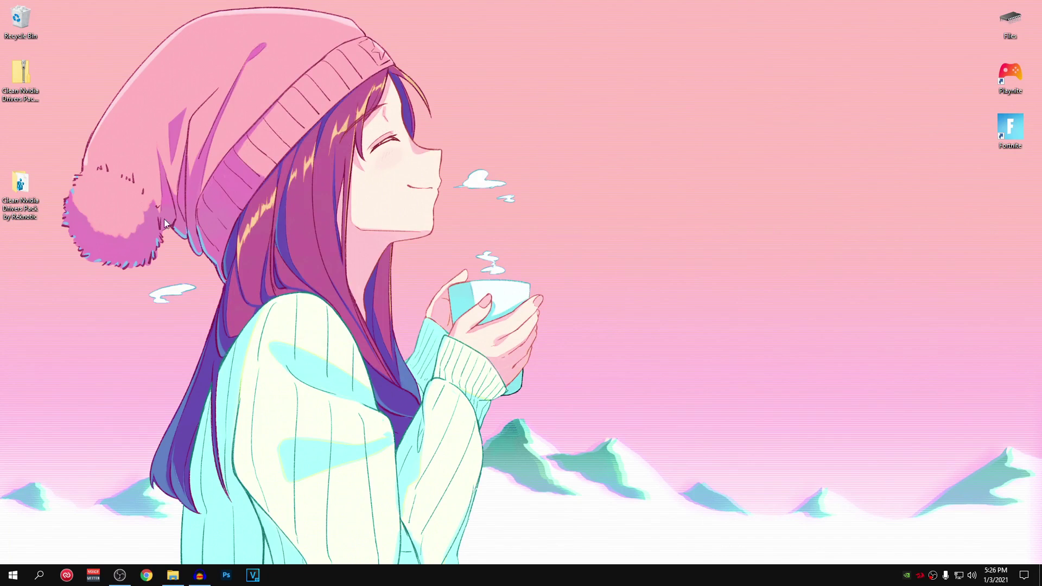
pyautogui.doubleClick(16, 201)
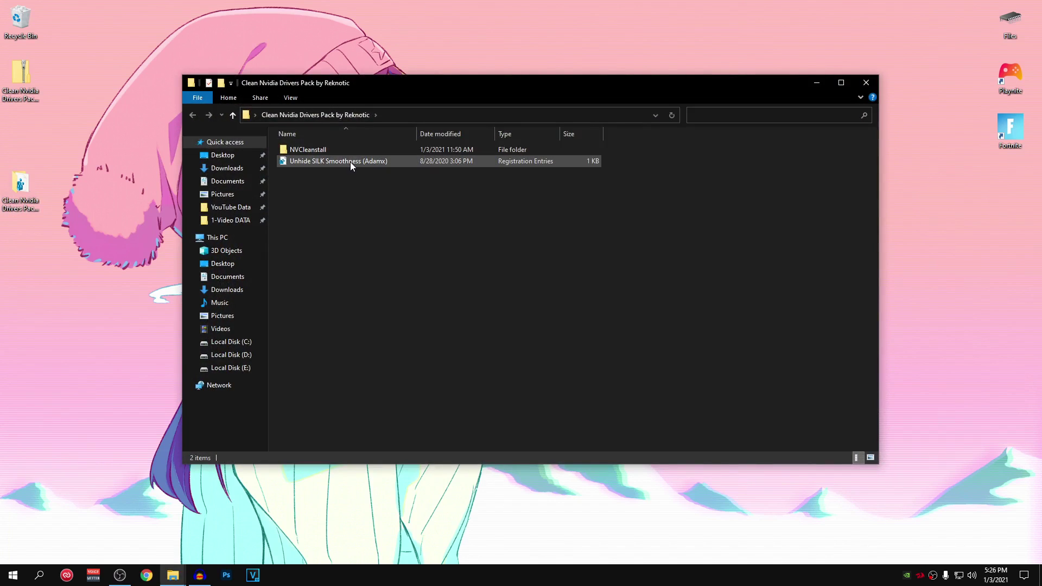
pyautogui.rightClick(379, 161)
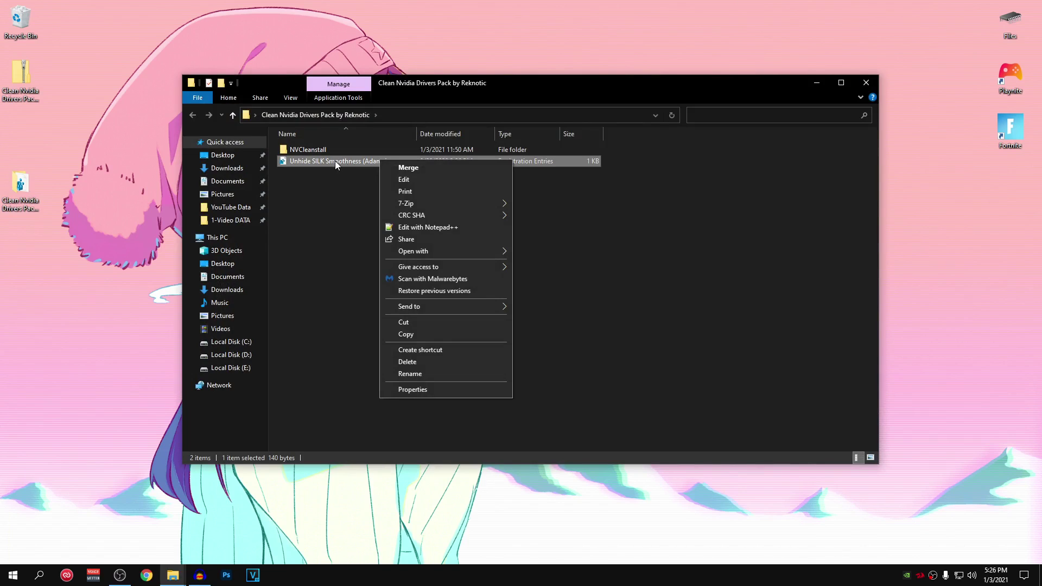
pyautogui.click(418, 168)
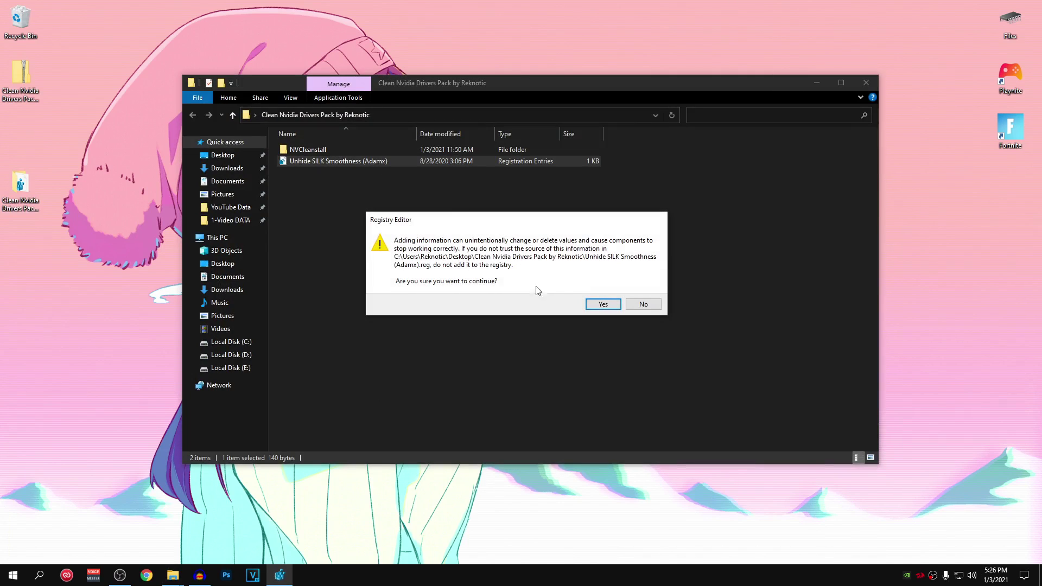
pyautogui.click(603, 304)
pyautogui.click(645, 289)
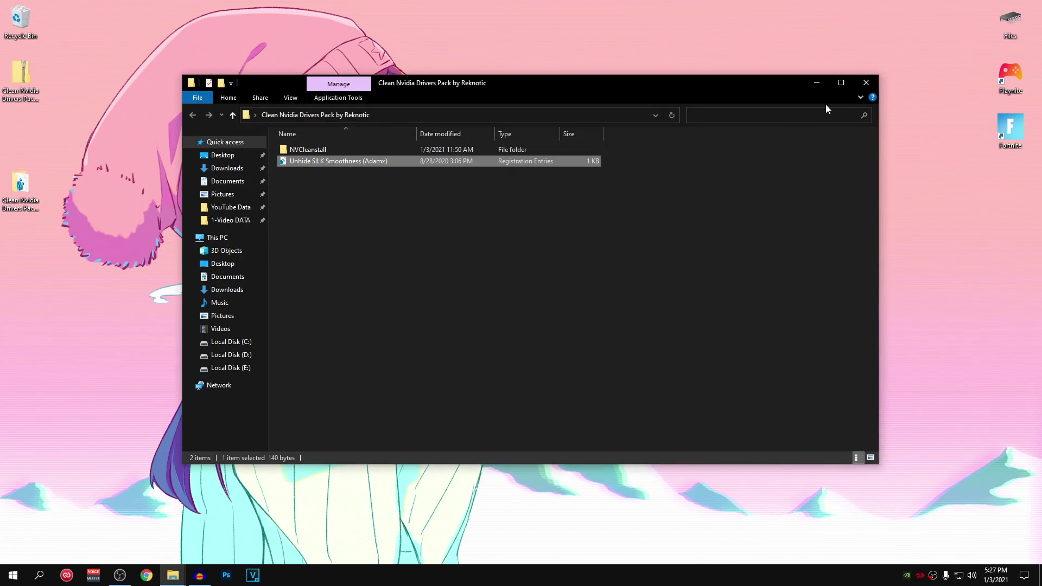
pyautogui.click(859, 83)
# Launch NVIDIA Control Panel from the desktop, slide image preview to Performance, then use advanced 3D image settings
pyautogui.rightClick(507, 192)
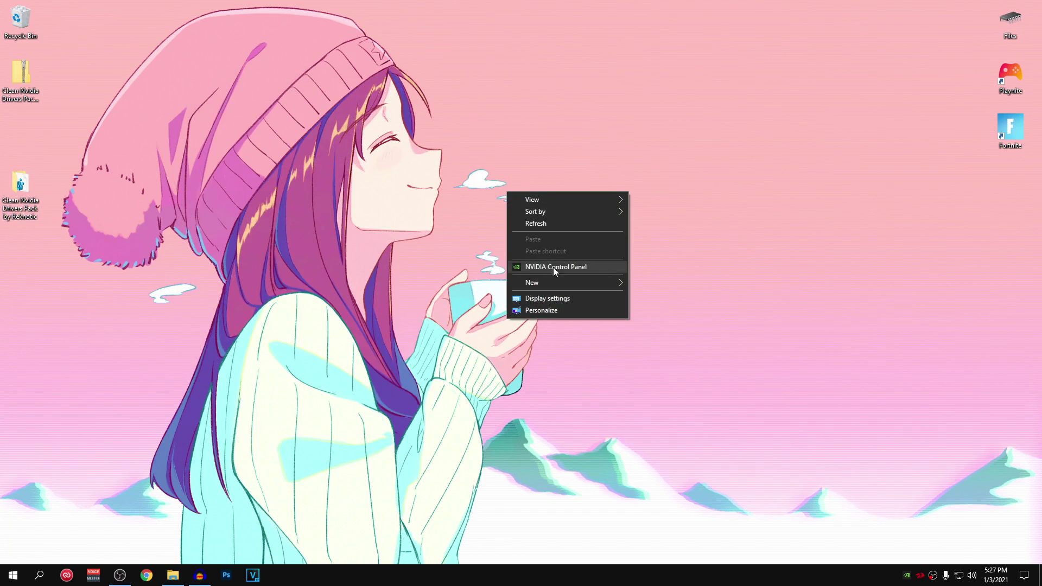
pyautogui.click(601, 268)
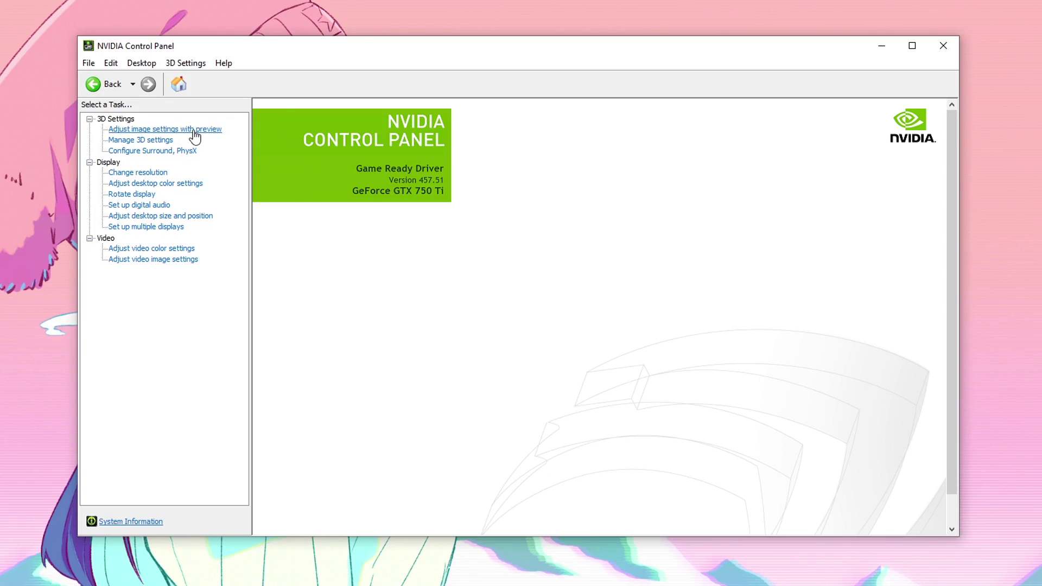
pyautogui.click(194, 132)
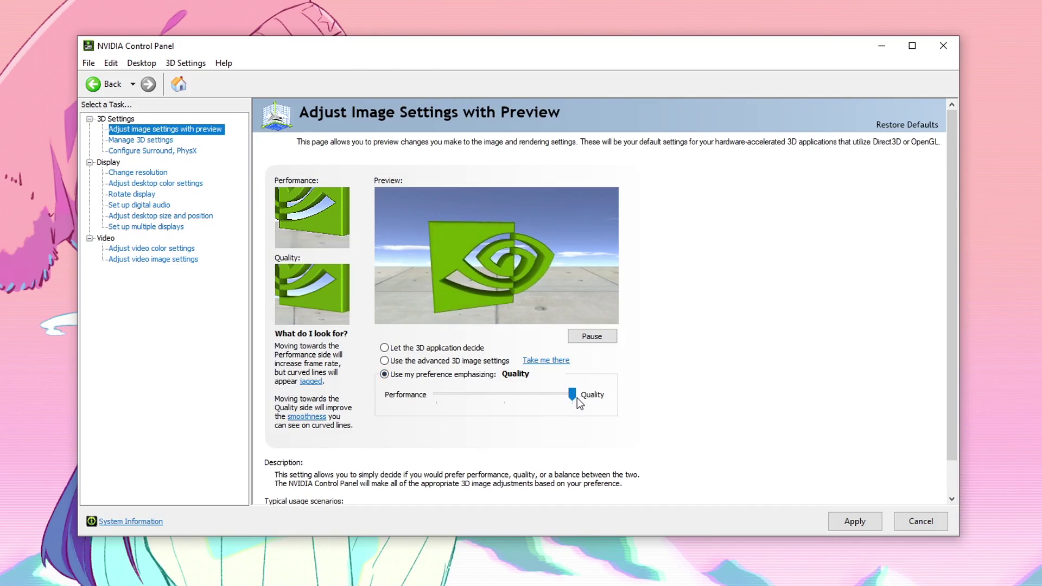
pyautogui.moveTo(571, 395); pyautogui.dragTo(436, 394)
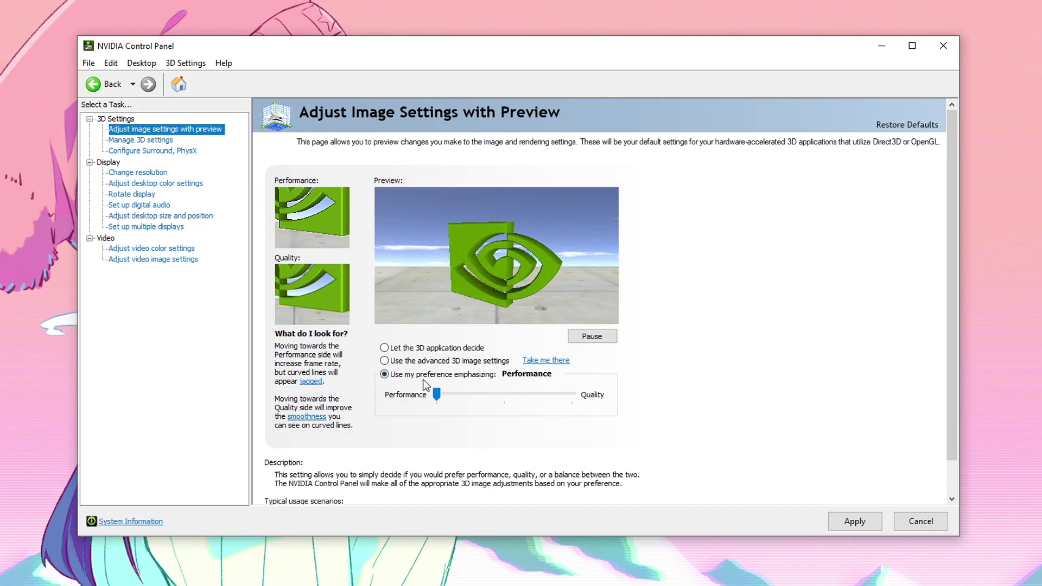
pyautogui.click(403, 361)
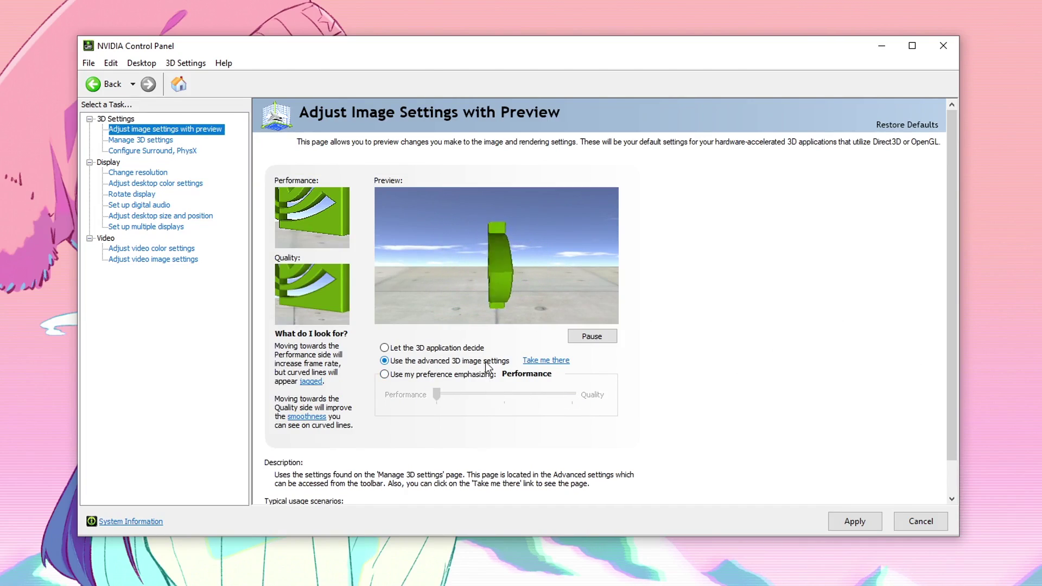
pyautogui.click(546, 361)
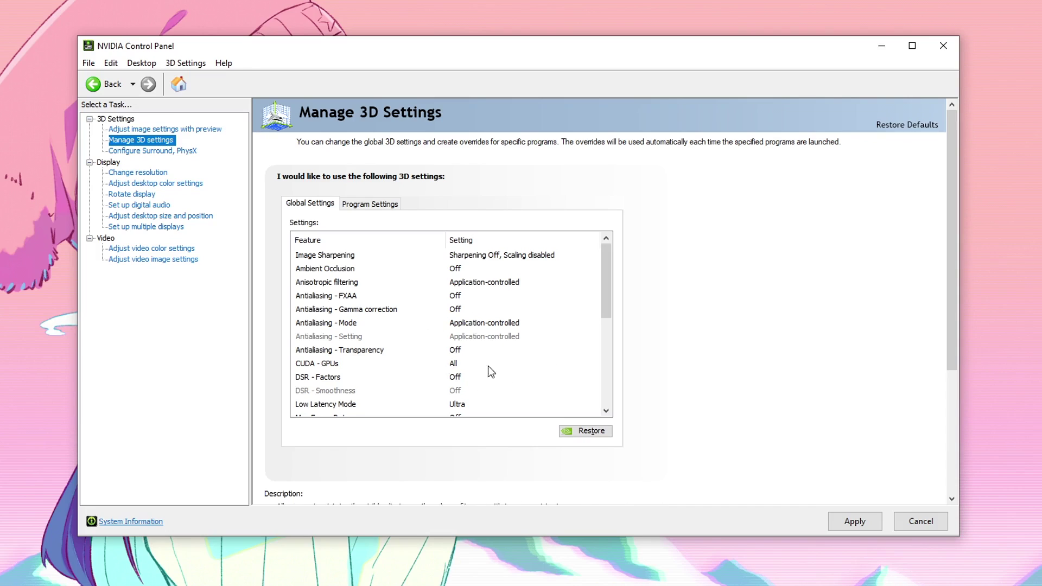
# Set Image Sharpening, Ambient Occlusion and Anisotropic filtering to Off
pyautogui.click(331, 260)
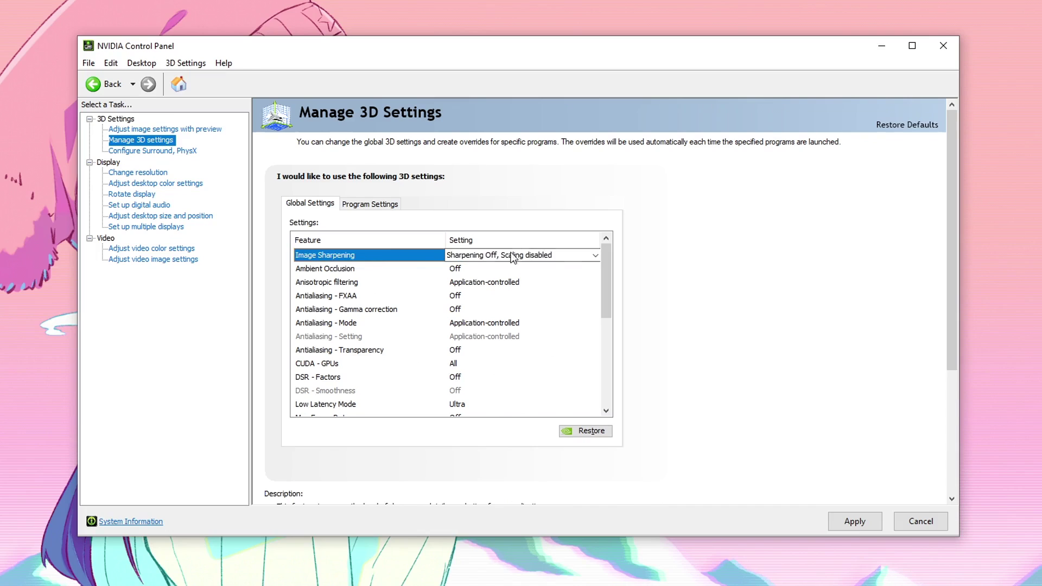
pyautogui.click(486, 255)
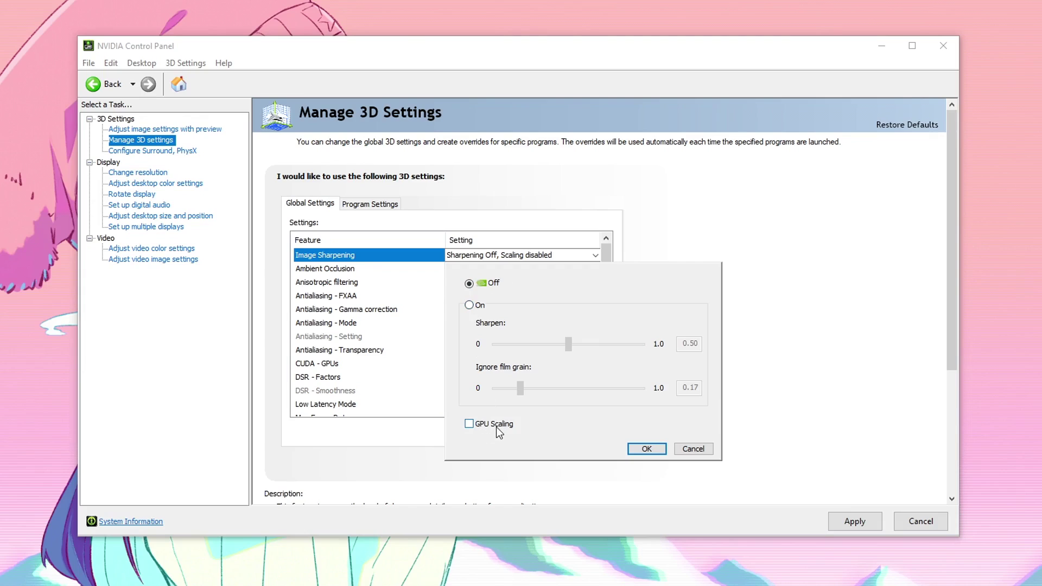
pyautogui.click(647, 449)
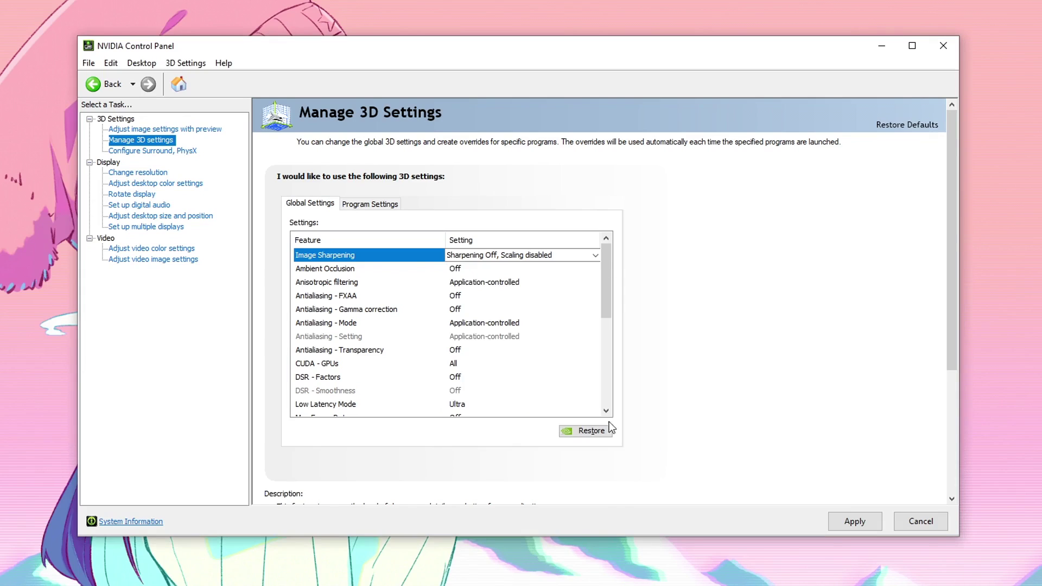
pyautogui.click(346, 272)
pyautogui.click(475, 271)
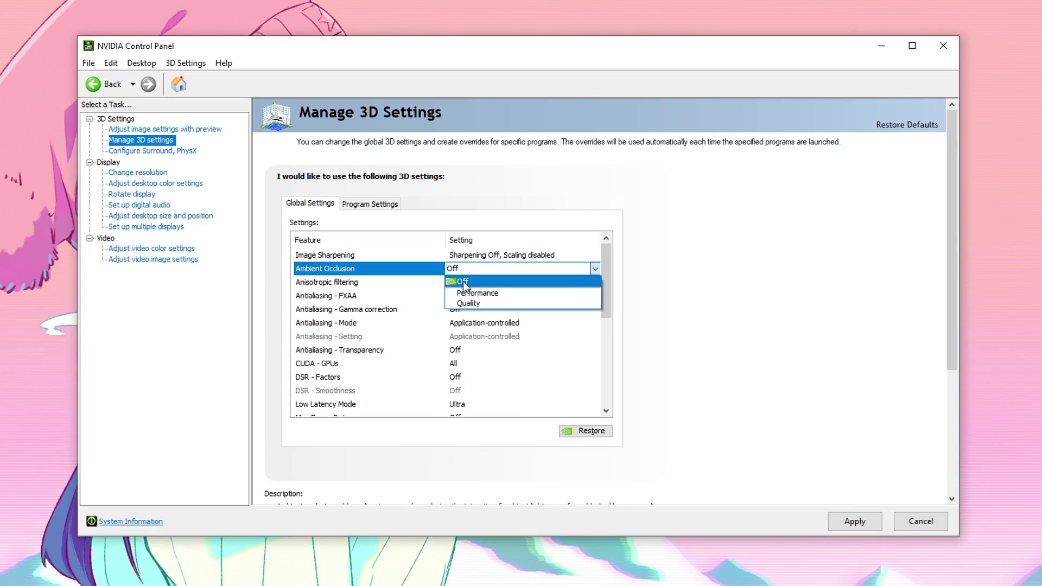
pyautogui.click(481, 283)
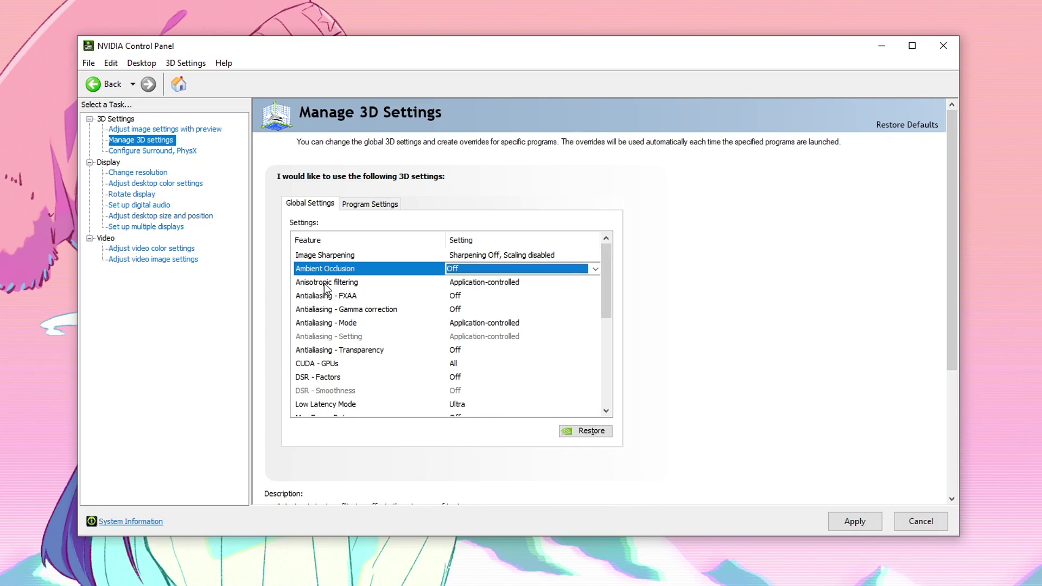
pyautogui.click(327, 283)
pyautogui.click(503, 286)
pyautogui.click(461, 307)
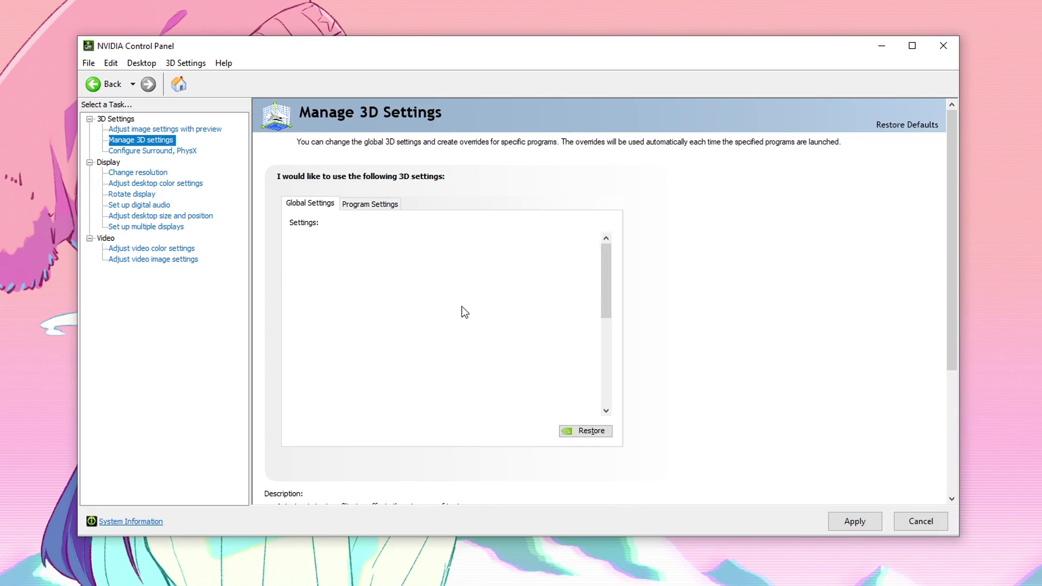
# Set Antialiasing FXAA, Gamma correction and Mode to Off
pyautogui.click(337, 295)
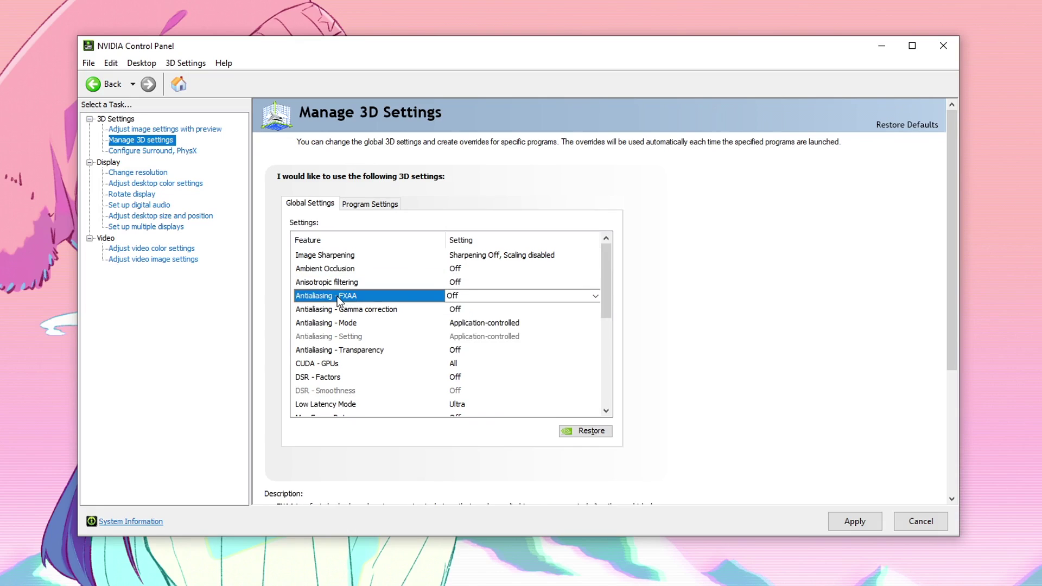
pyautogui.click(468, 296)
pyautogui.click(468, 306)
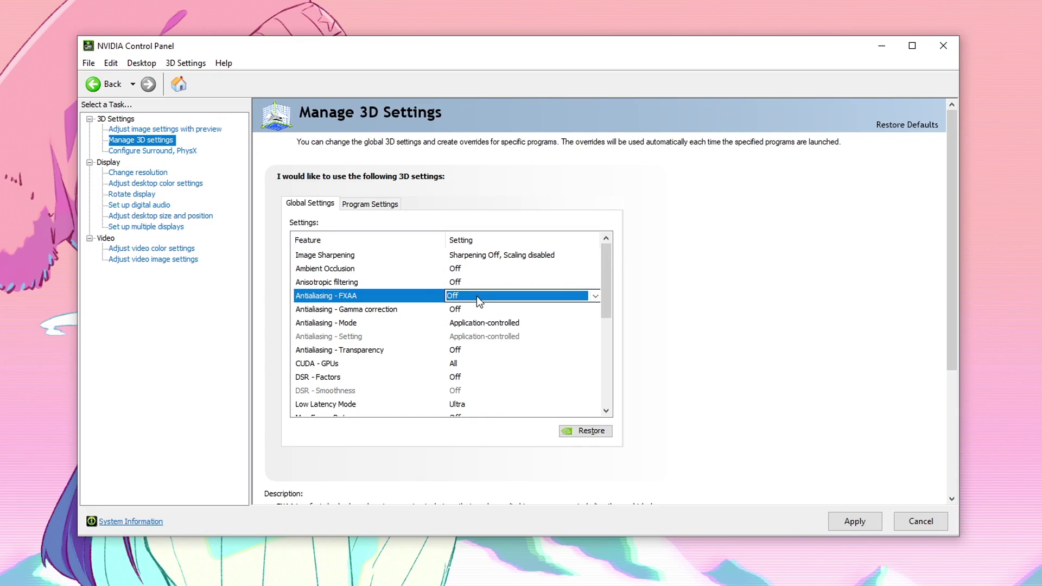
pyautogui.click(366, 314)
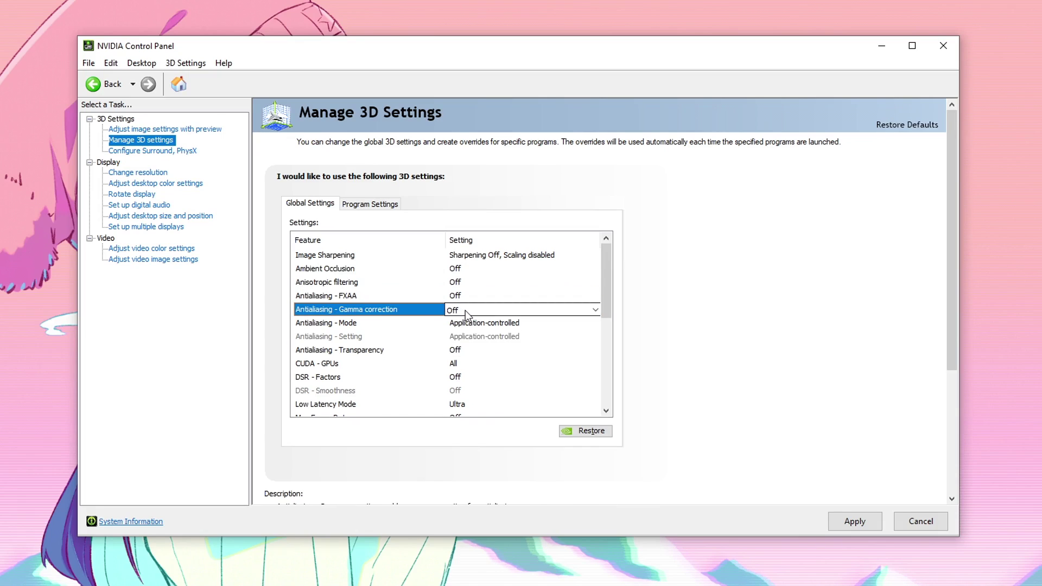
pyautogui.click(497, 310)
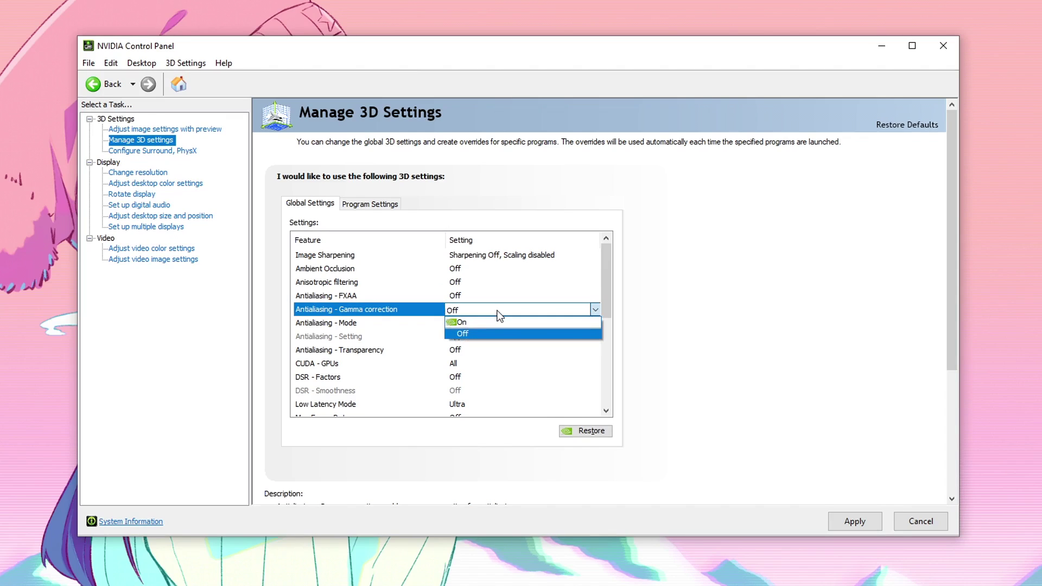
pyautogui.click(497, 311)
pyautogui.click(342, 325)
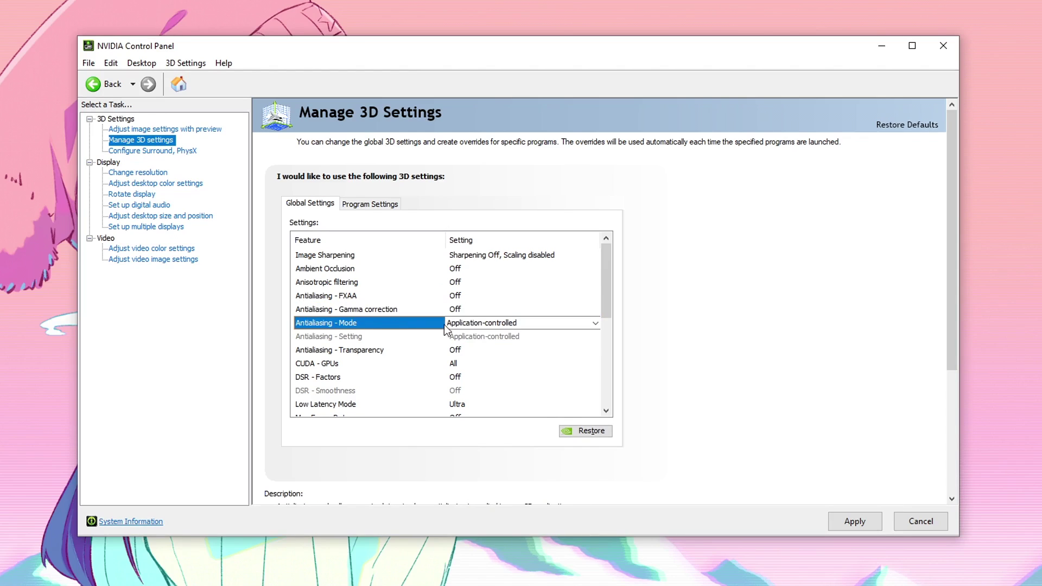
pyautogui.click(503, 325)
pyautogui.click(476, 347)
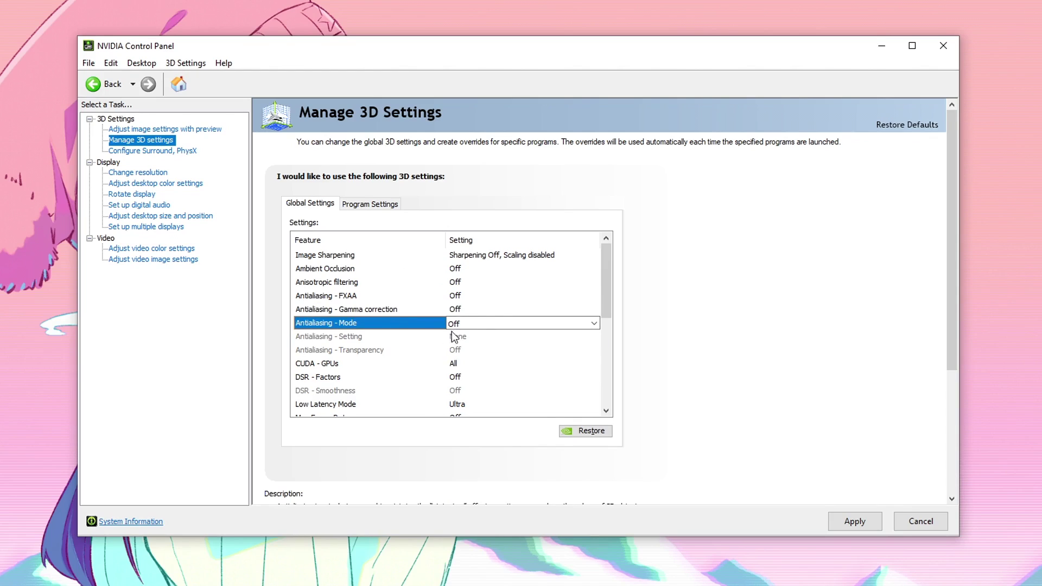
# Keep CUDA GPUs using the GeForce GTX 750 Ti and leave DSR Factors off
pyautogui.click(407, 364)
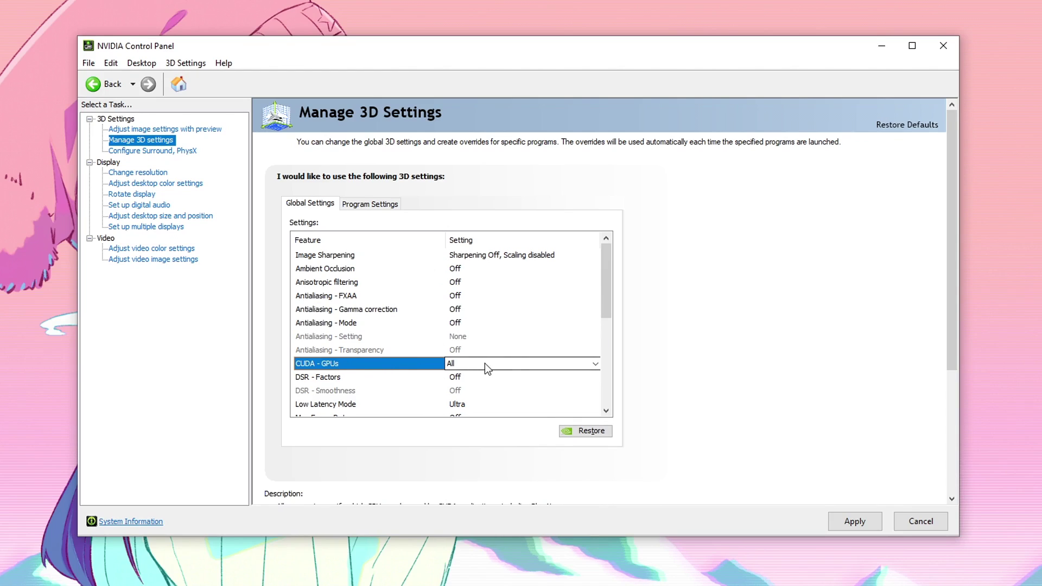
pyautogui.click(535, 362)
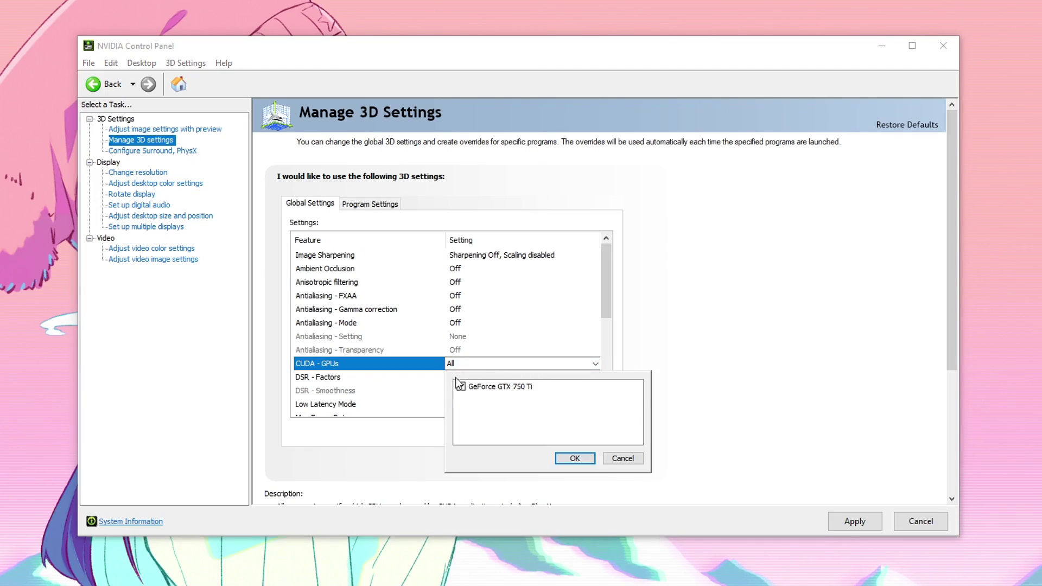
pyautogui.click(575, 459)
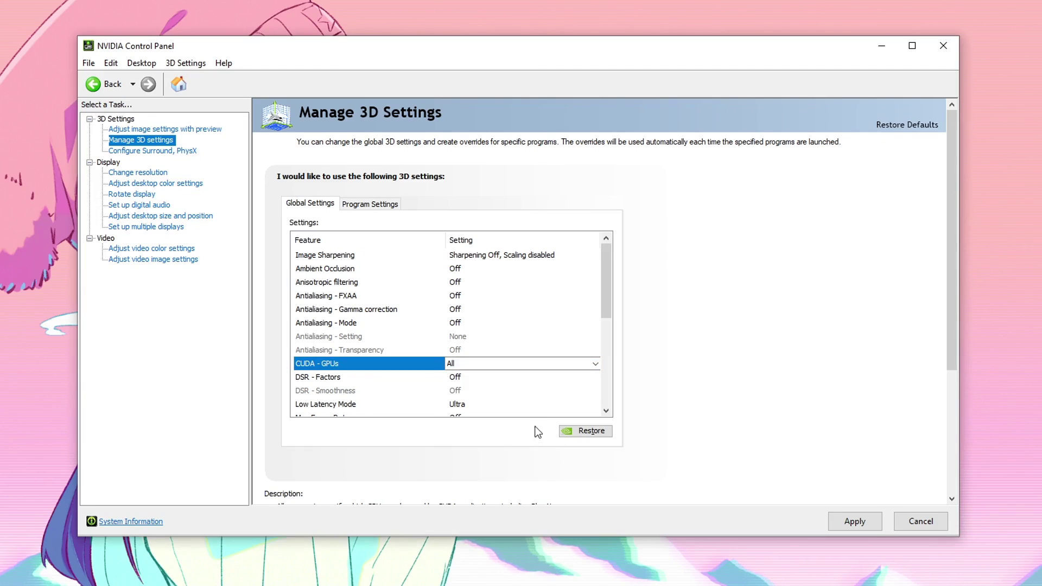
pyautogui.click(335, 377)
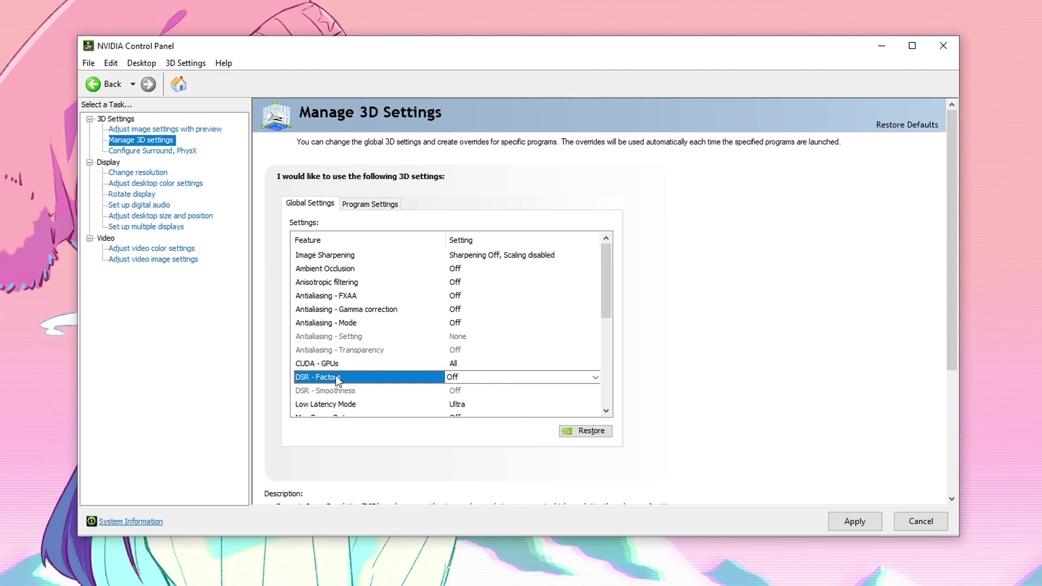
pyautogui.click(487, 375)
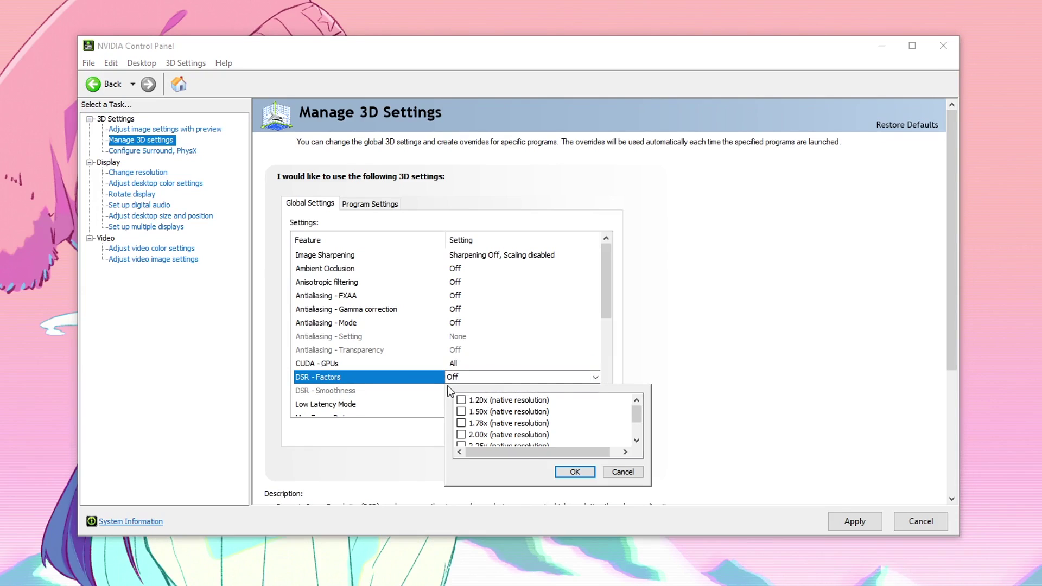
pyautogui.click(574, 472)
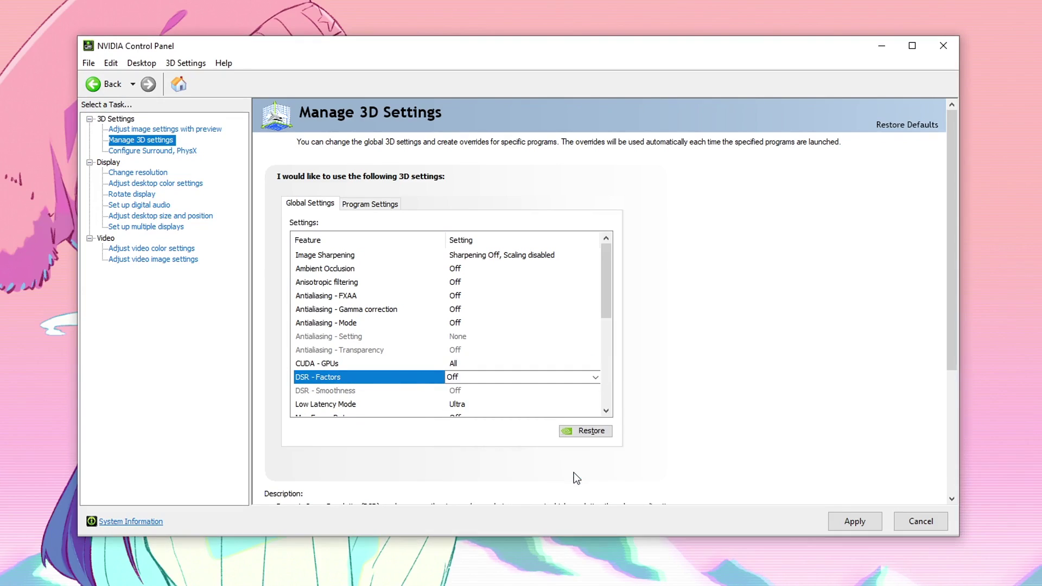
# Keep Low Latency Mode at Ultra and leave Max Frame Rate off
pyautogui.scroll(-3, 607, 414)
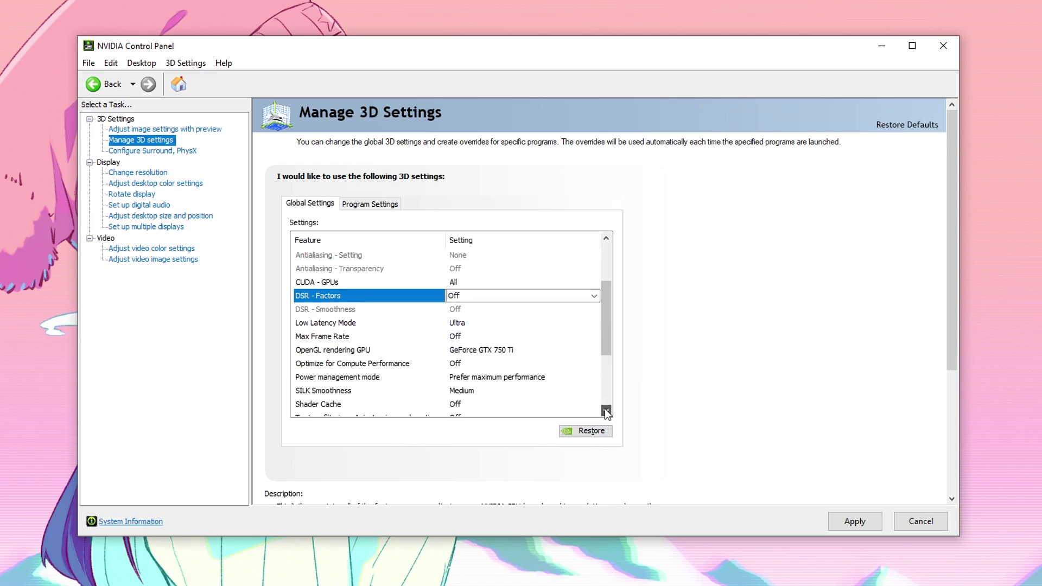
pyautogui.click(333, 310)
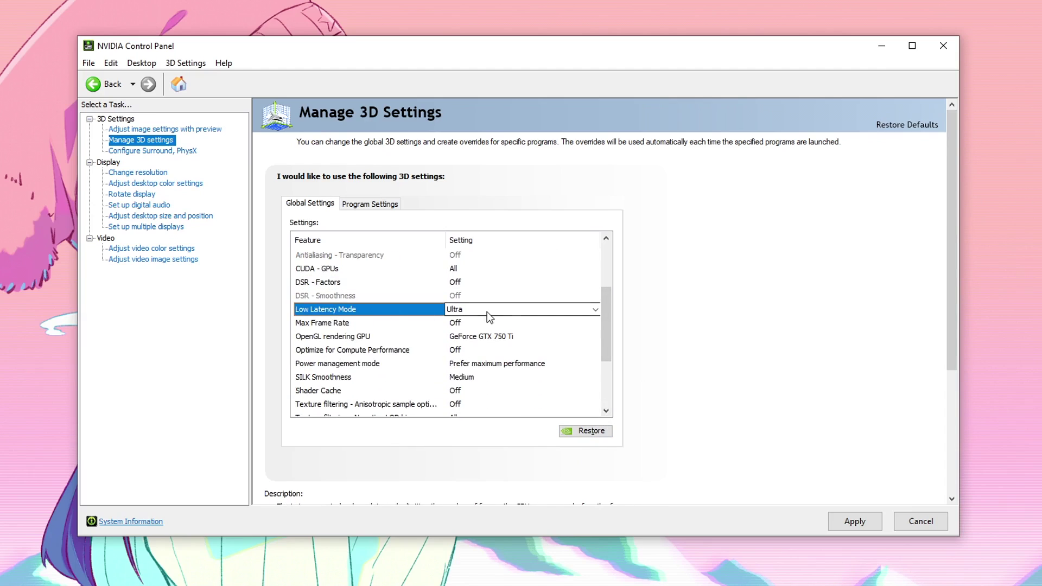
pyautogui.click(534, 313)
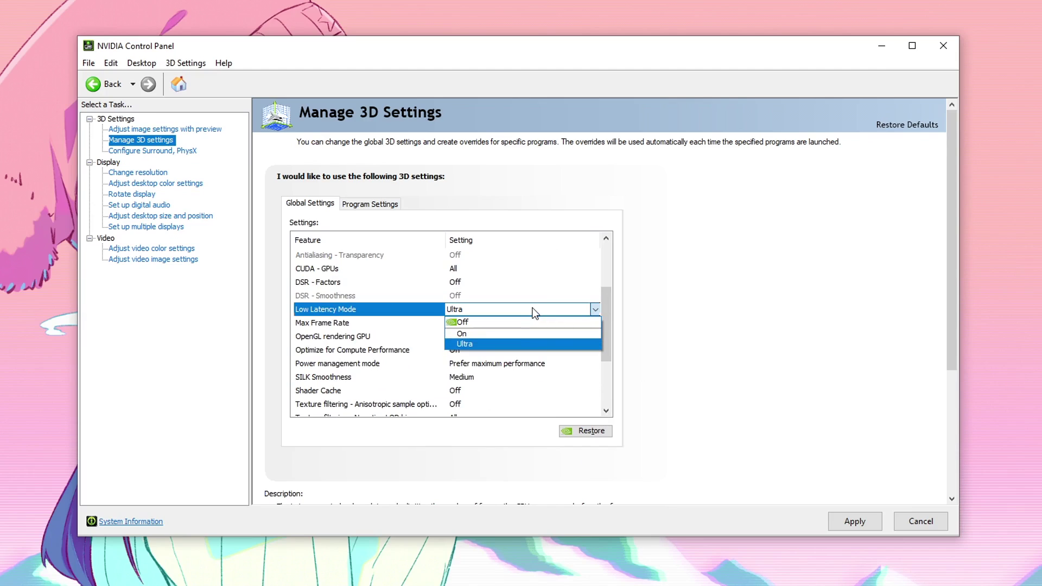
pyautogui.click(478, 345)
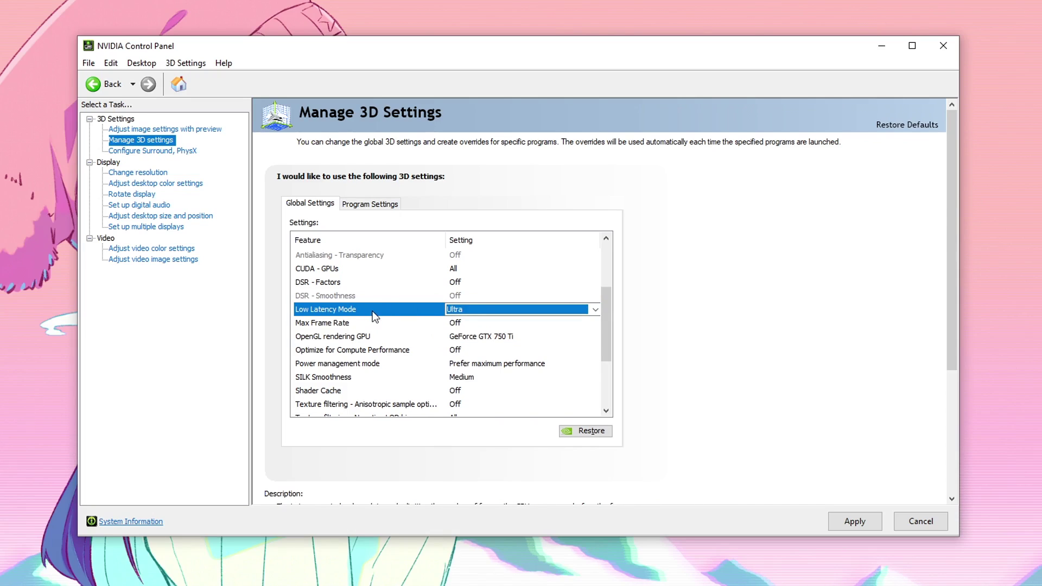
pyautogui.click(322, 328)
pyautogui.click(487, 325)
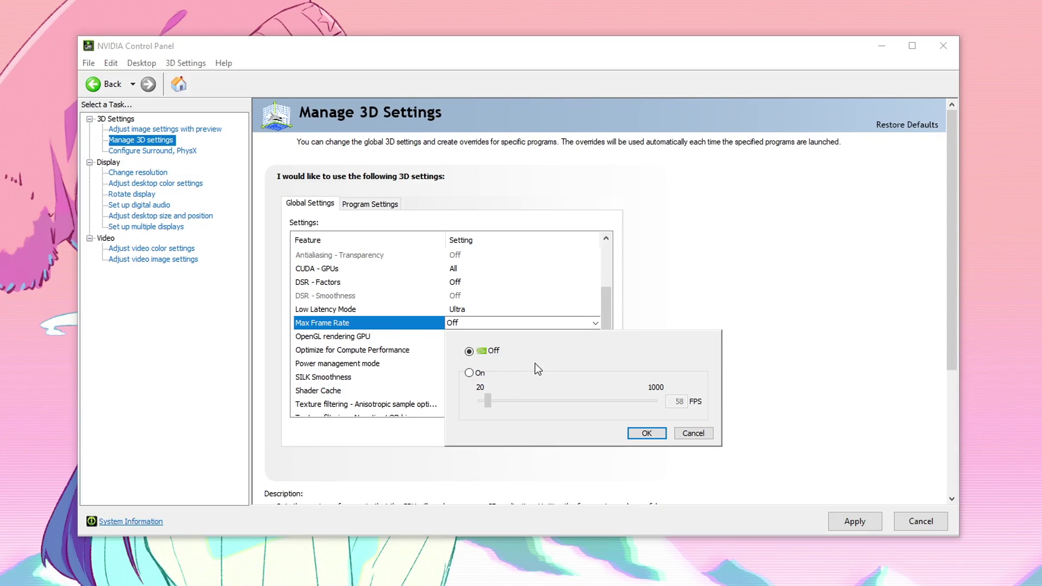
pyautogui.click(646, 434)
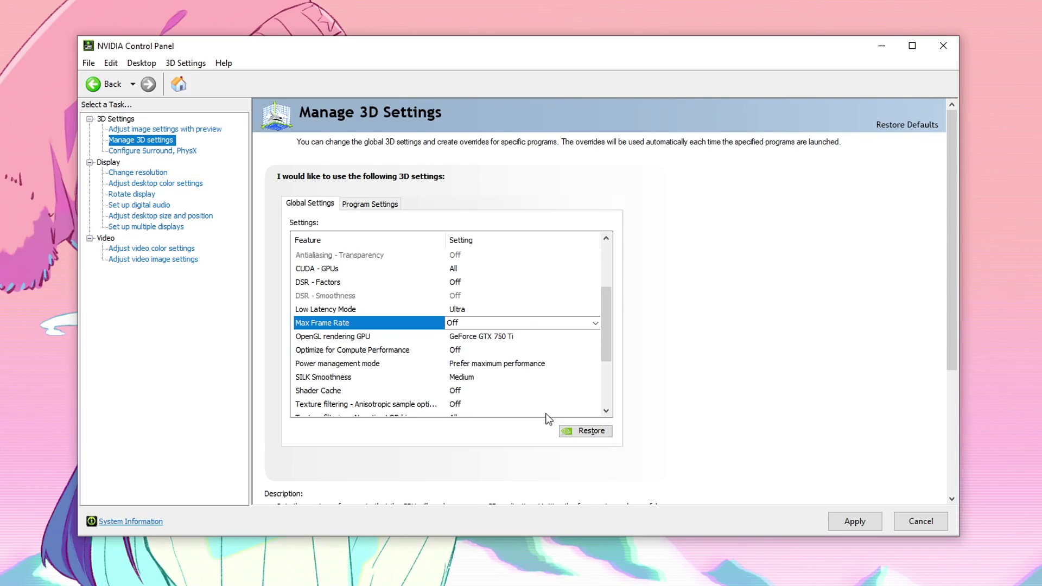
# Set OpenGL rendering GPU to the GeForce GTX 750 Ti and compute performance optimization Off
pyautogui.click(329, 337)
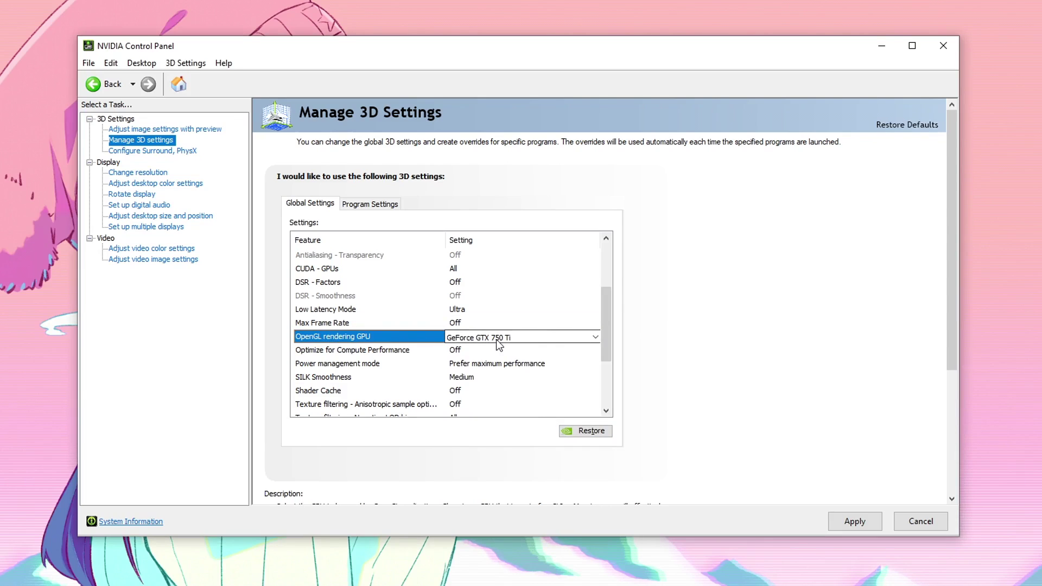
pyautogui.click(554, 339)
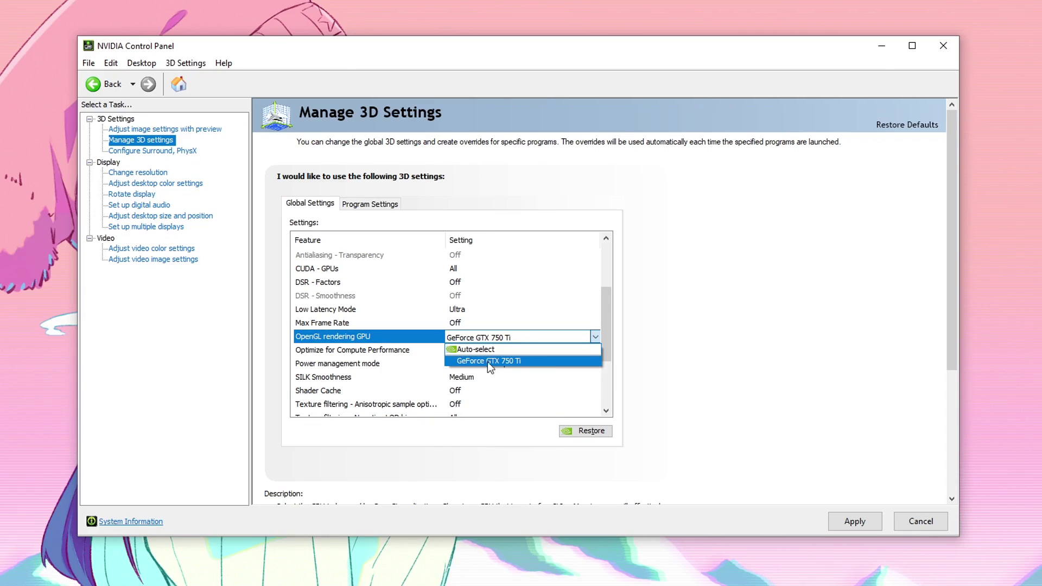
pyautogui.click(537, 360)
pyautogui.click(386, 350)
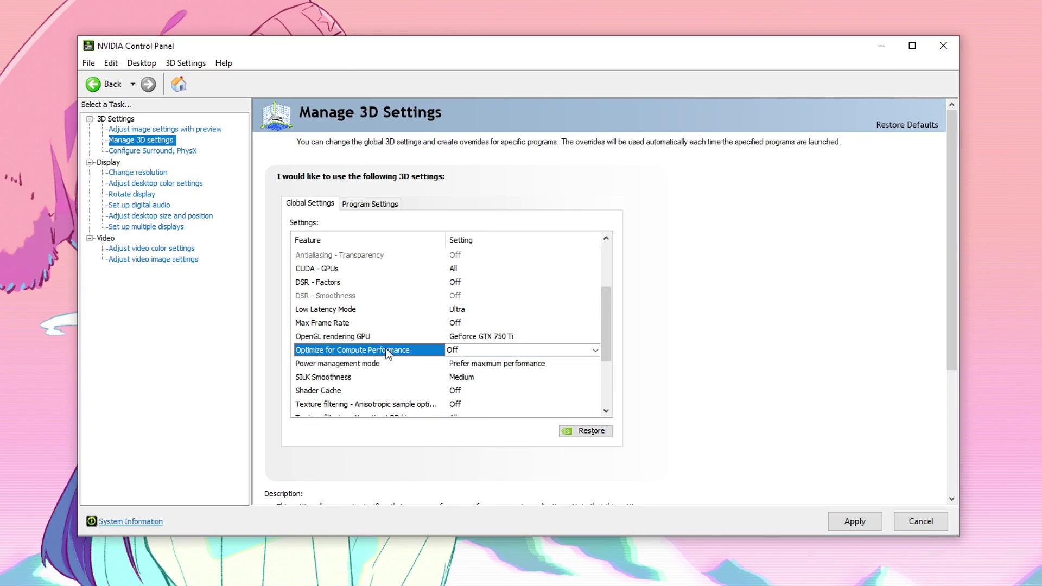
pyautogui.click(482, 352)
pyautogui.click(474, 362)
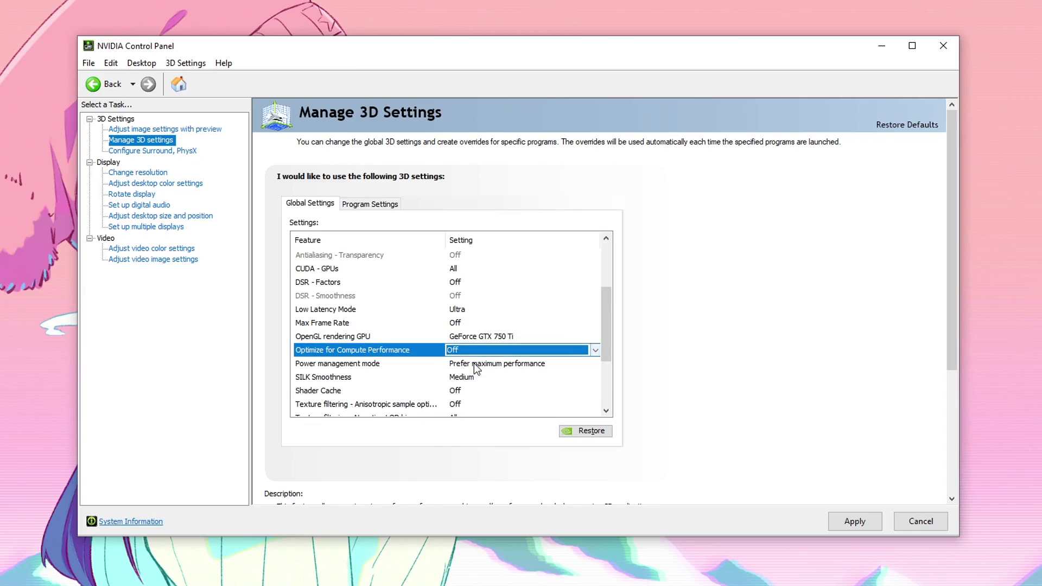
# Set Power management mode to Prefer maximum performance and SILK Smoothness to Medium
pyautogui.scroll(-2, 603, 326)
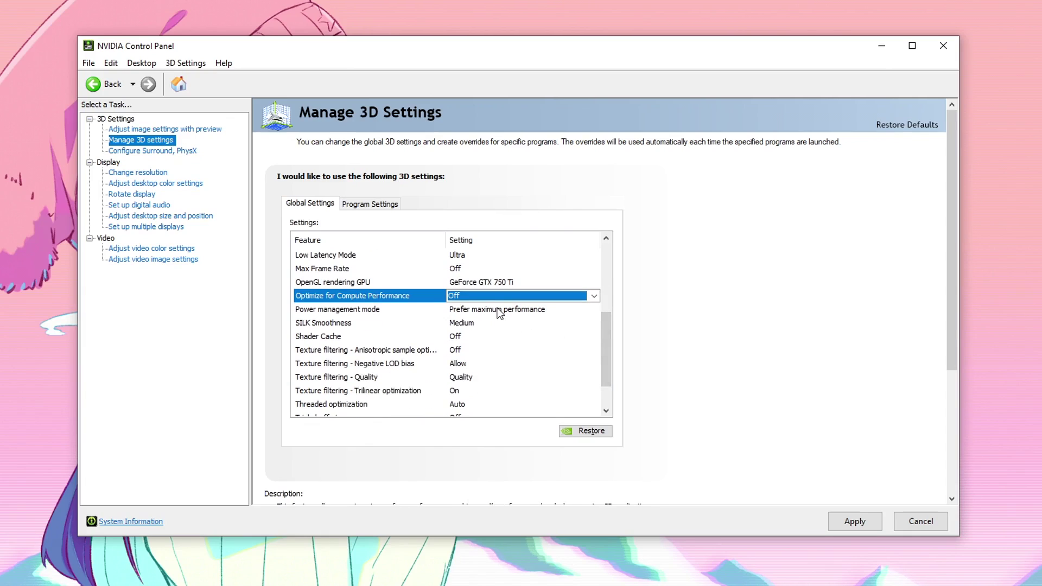
pyautogui.click(492, 308)
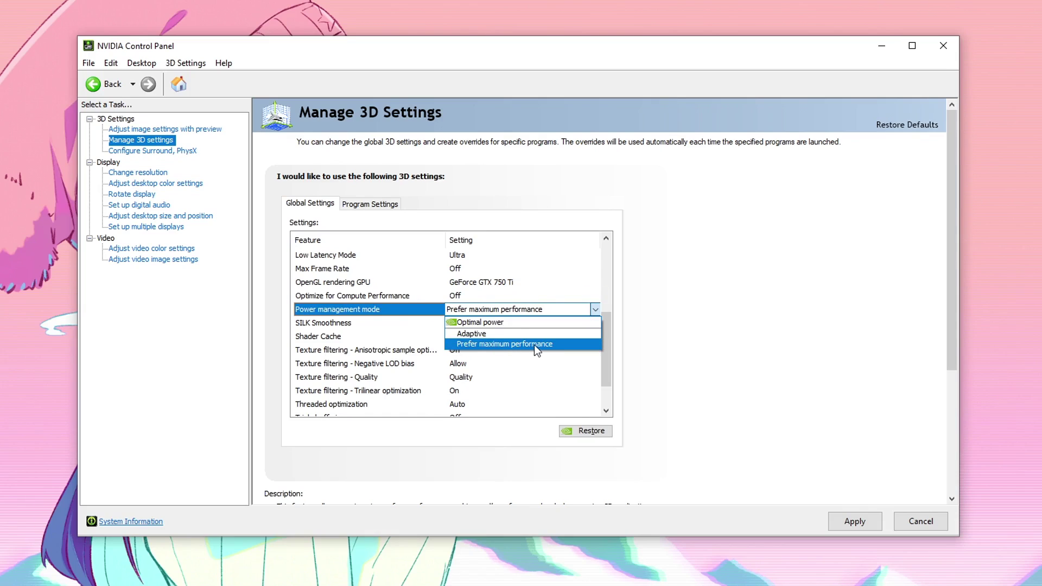
pyautogui.click(574, 343)
pyautogui.click(331, 324)
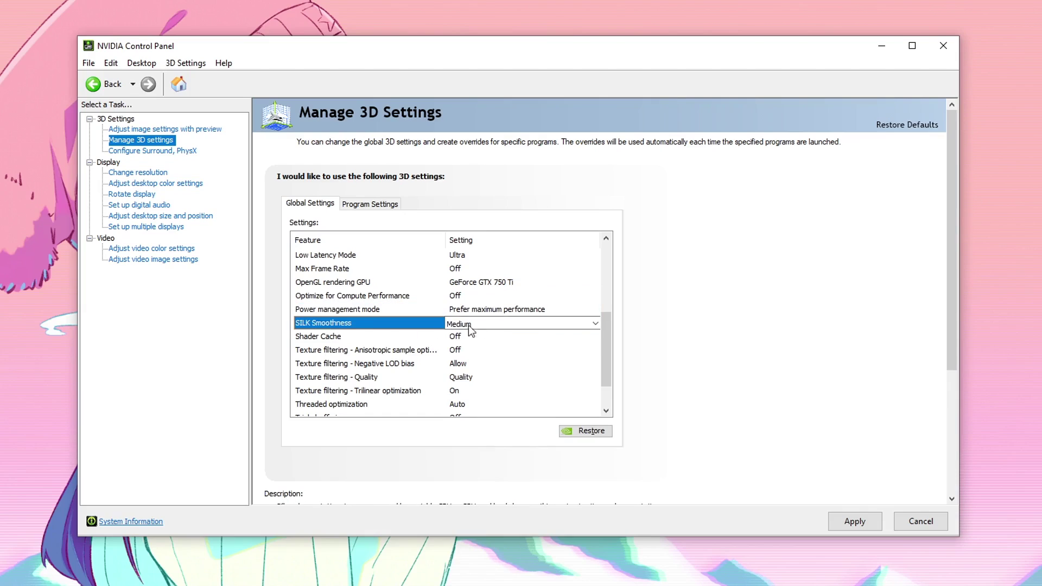
pyautogui.click(484, 325)
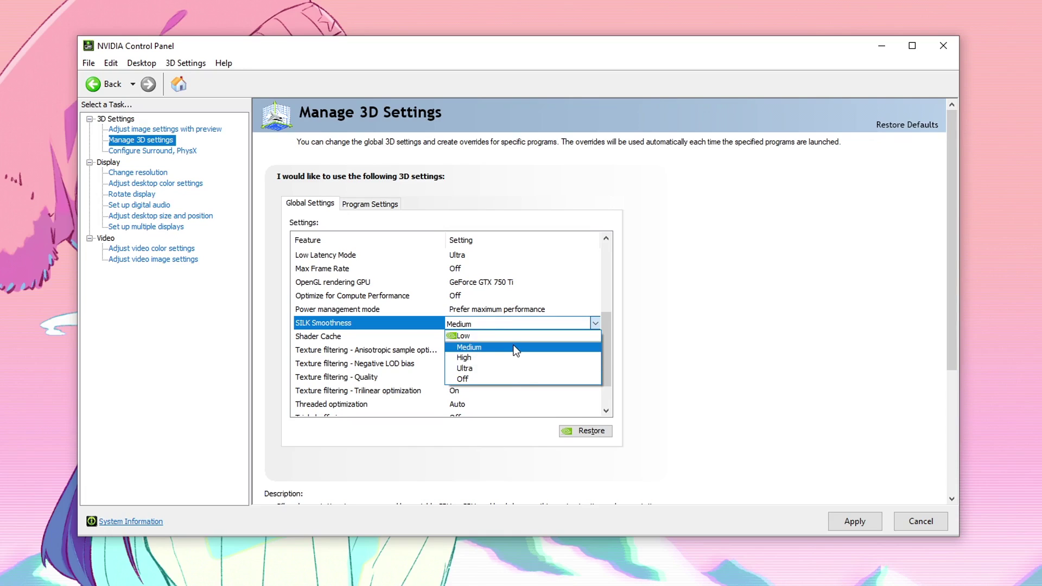
pyautogui.click(493, 348)
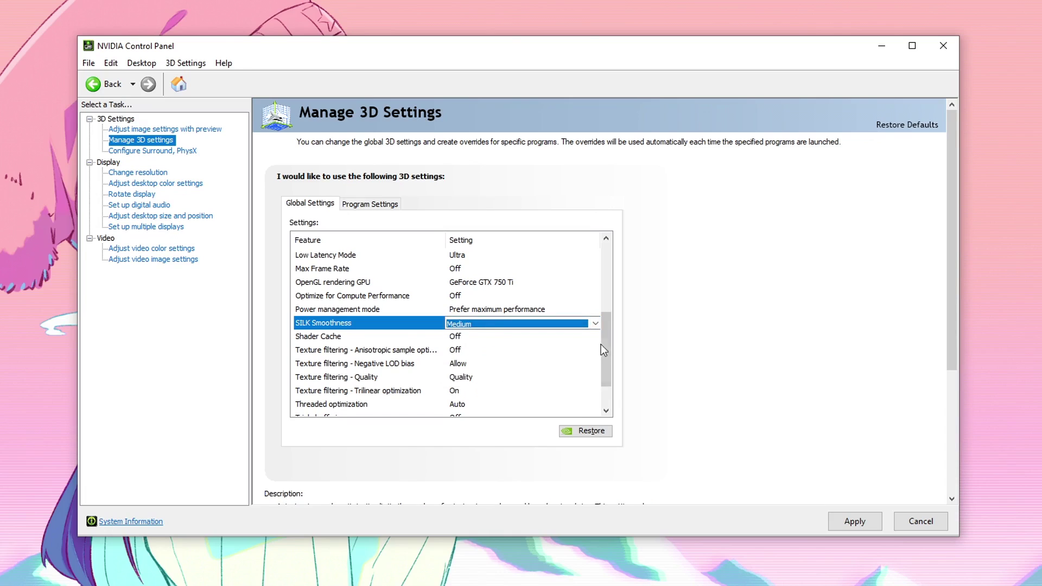
# Set Shader Cache and Anisotropic sample optimization to Off
pyautogui.scroll(-1, 602, 345)
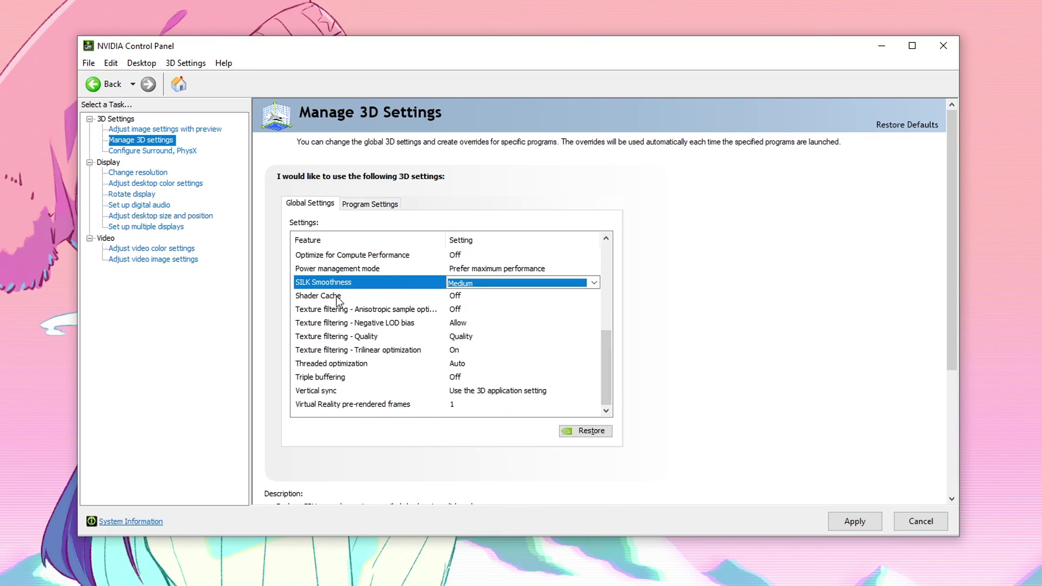
pyautogui.click(337, 297)
pyautogui.click(493, 296)
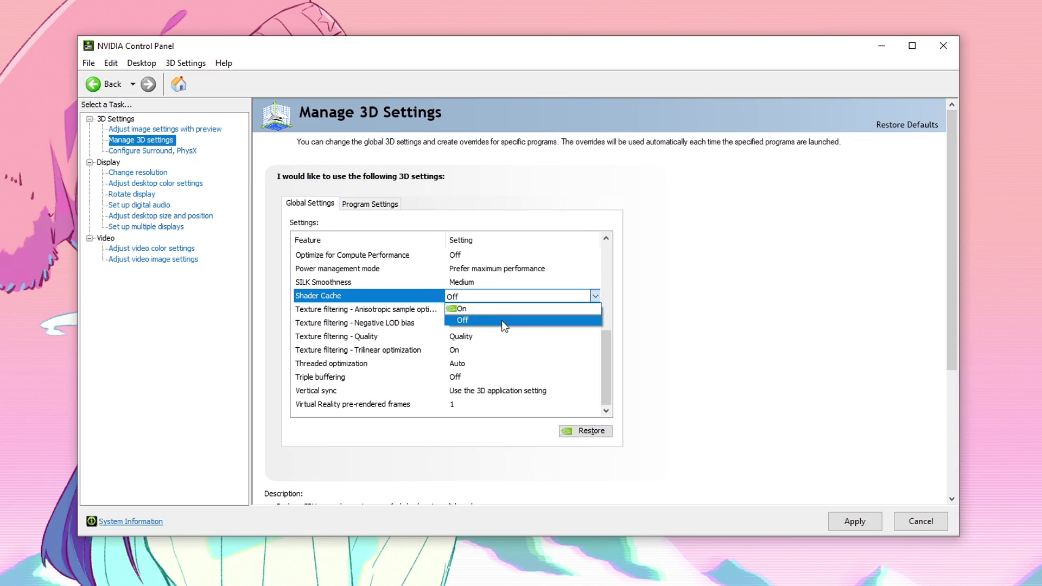
pyautogui.click(473, 322)
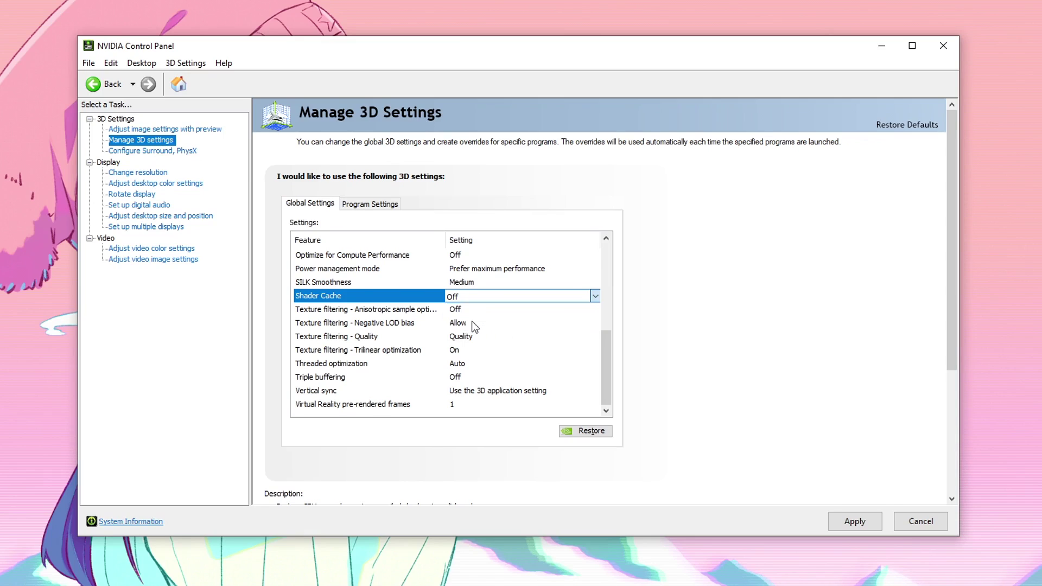
pyautogui.click(372, 310)
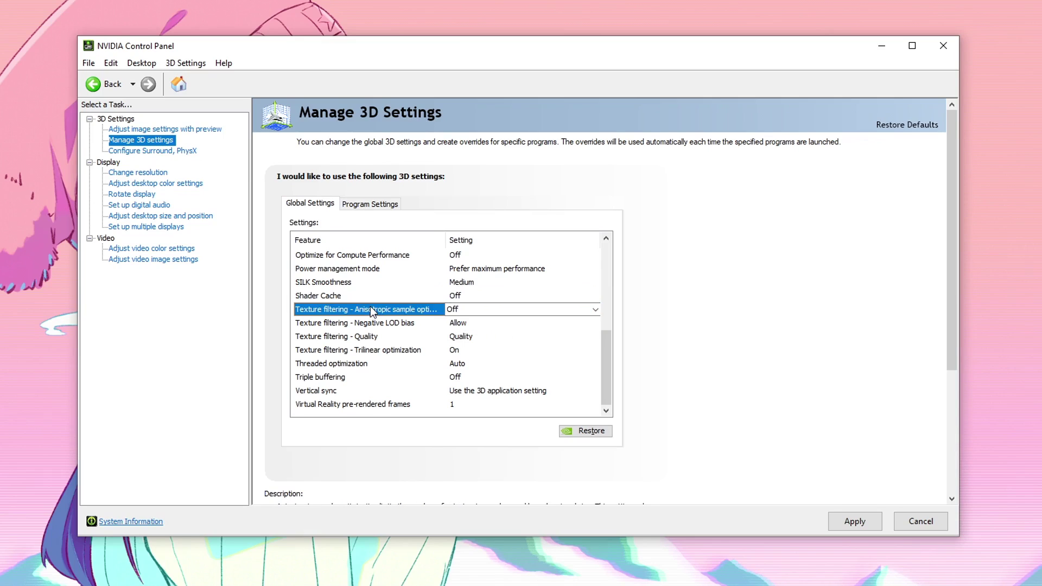
pyautogui.click(477, 309)
pyautogui.click(473, 323)
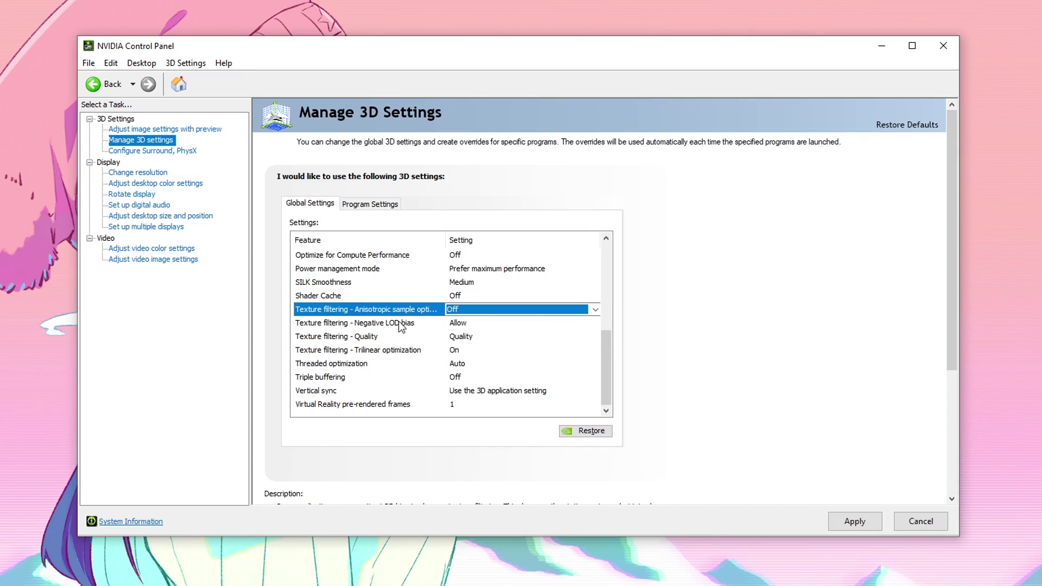
# Keep Negative LOD bias at Allow and bring up the Texture filtering quality levels
pyautogui.click(470, 325)
pyautogui.click(474, 324)
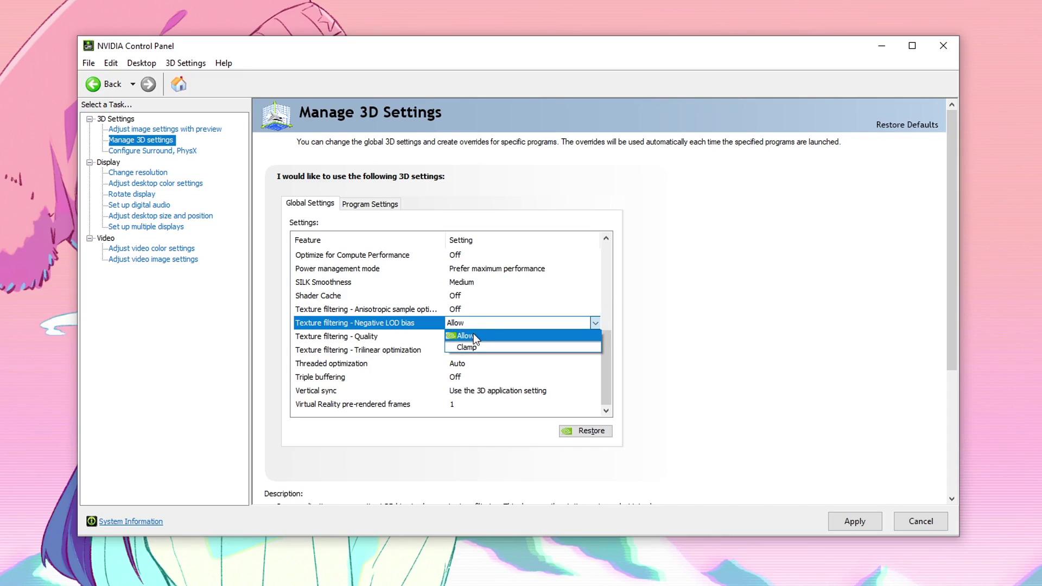
pyautogui.click(473, 333)
pyautogui.click(344, 341)
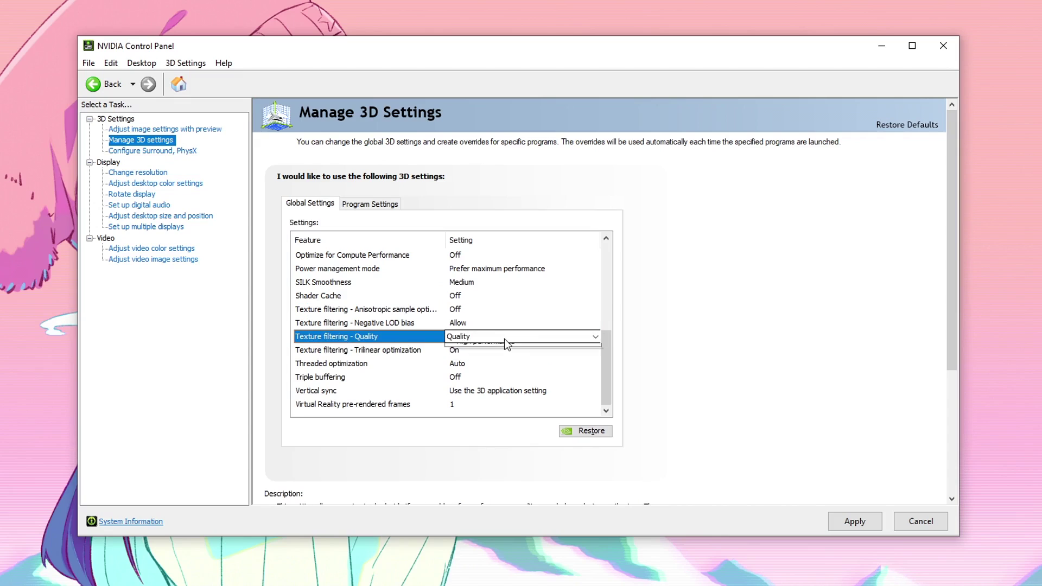
pyautogui.click(504, 339)
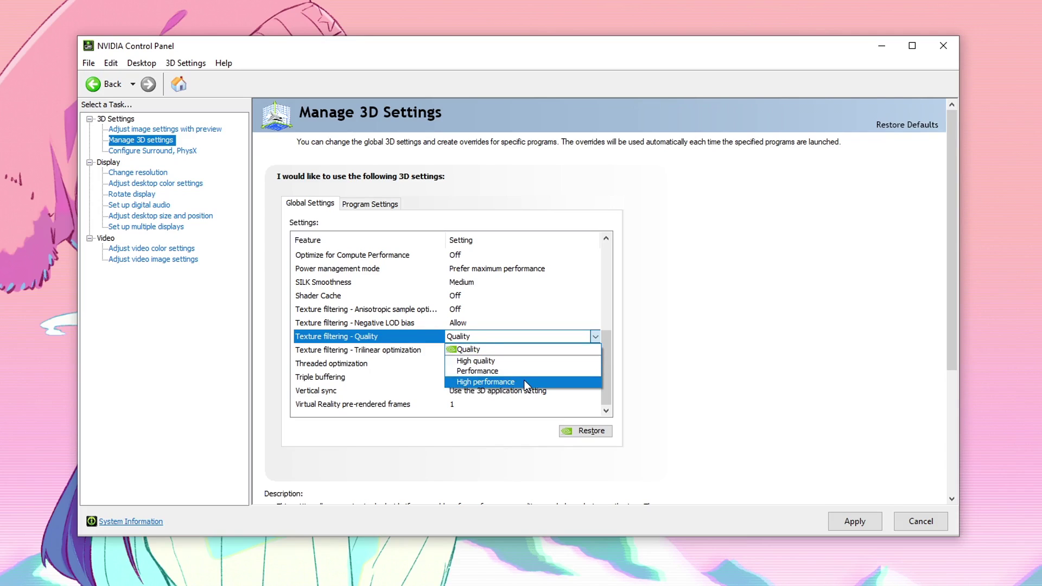
# Keep texture filtering at Quality, trilinear optimization On and Threaded optimization at Auto
pyautogui.click(474, 350)
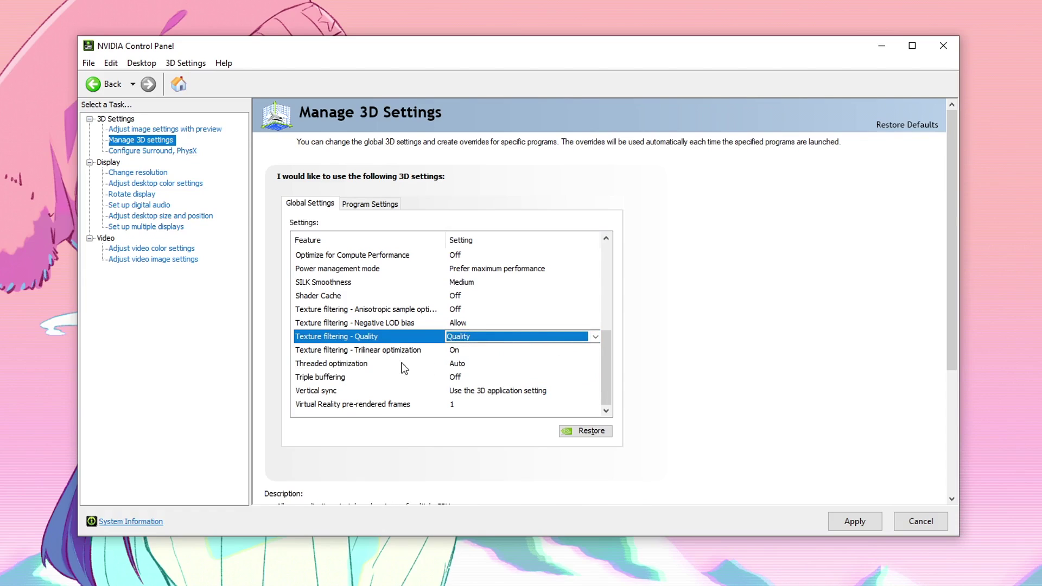
pyautogui.click(362, 351)
pyautogui.click(456, 352)
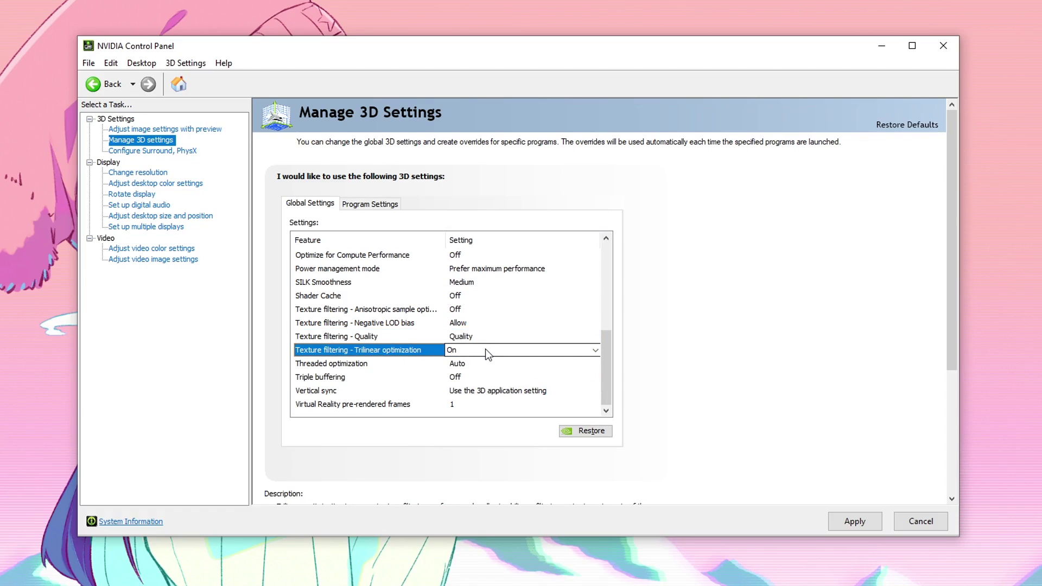
pyautogui.click(486, 350)
pyautogui.click(469, 361)
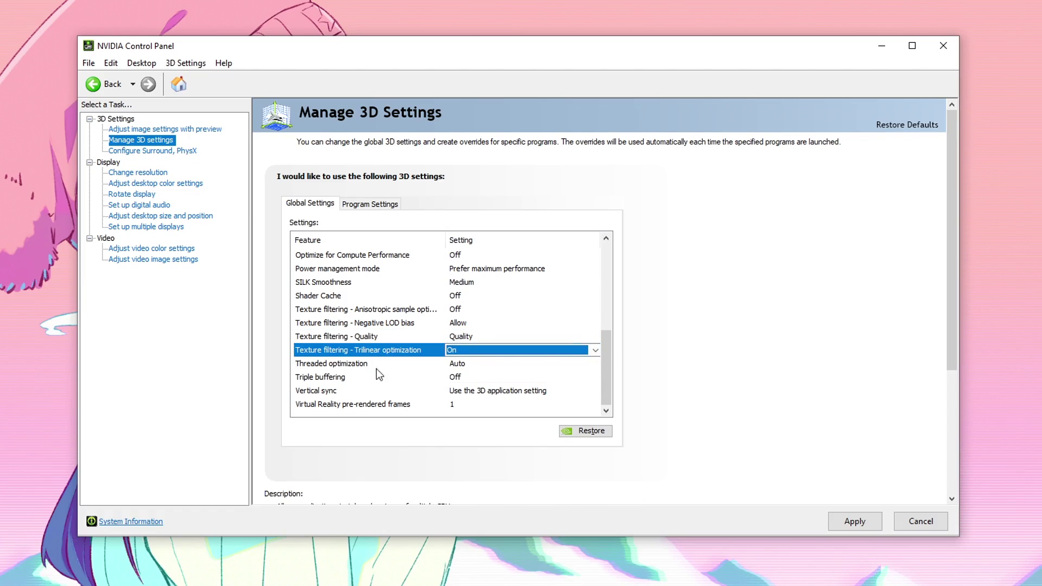
pyautogui.click(340, 364)
pyautogui.click(492, 364)
pyautogui.click(493, 364)
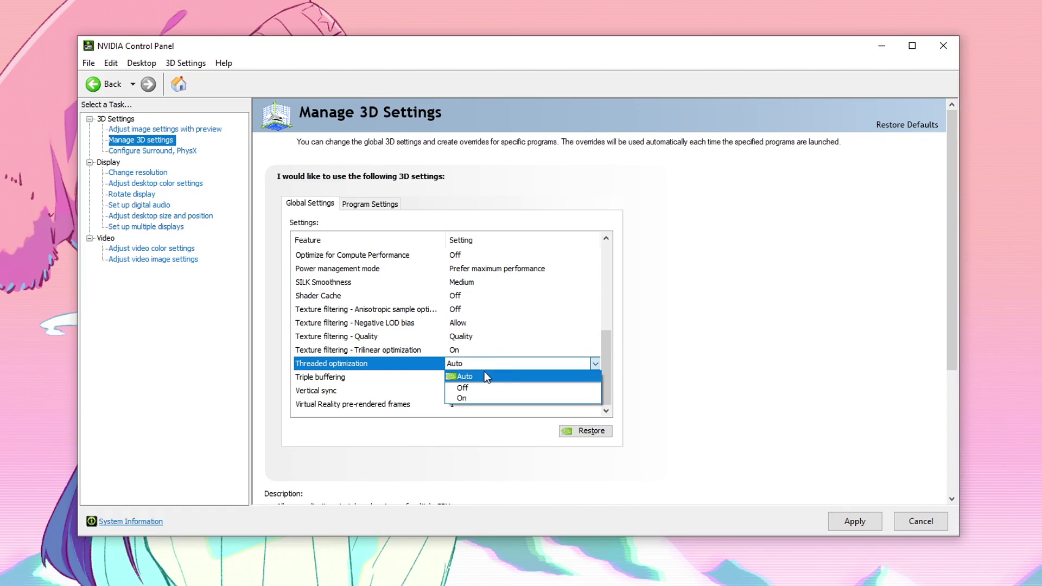
pyautogui.click(484, 376)
# Keep Triple buffering Off and set Vertical sync to Off
pyautogui.click(343, 377)
pyautogui.click(488, 377)
pyautogui.click(488, 378)
pyautogui.click(482, 386)
pyautogui.click(353, 390)
pyautogui.click(514, 391)
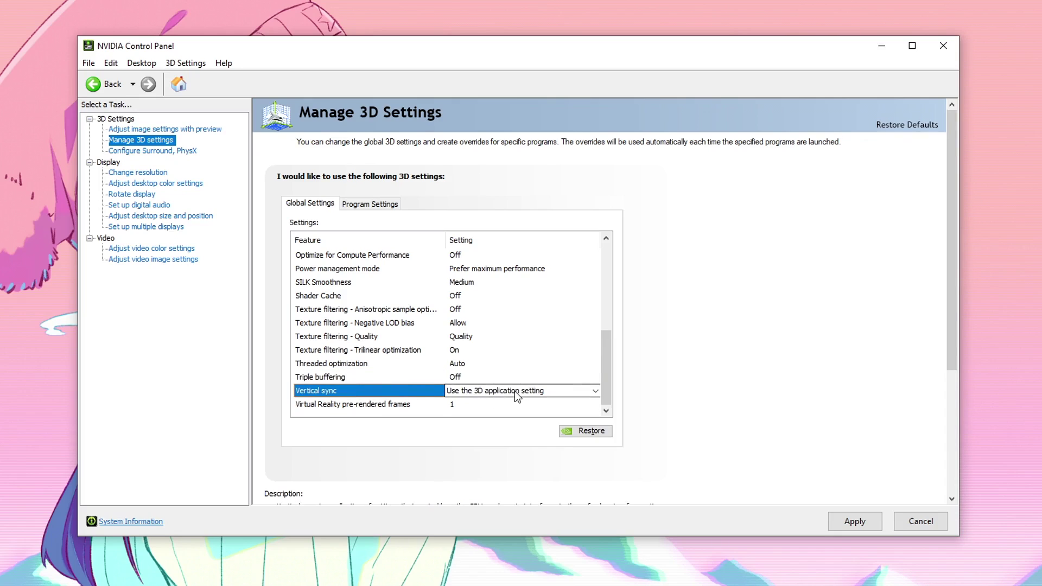
pyautogui.click(515, 391)
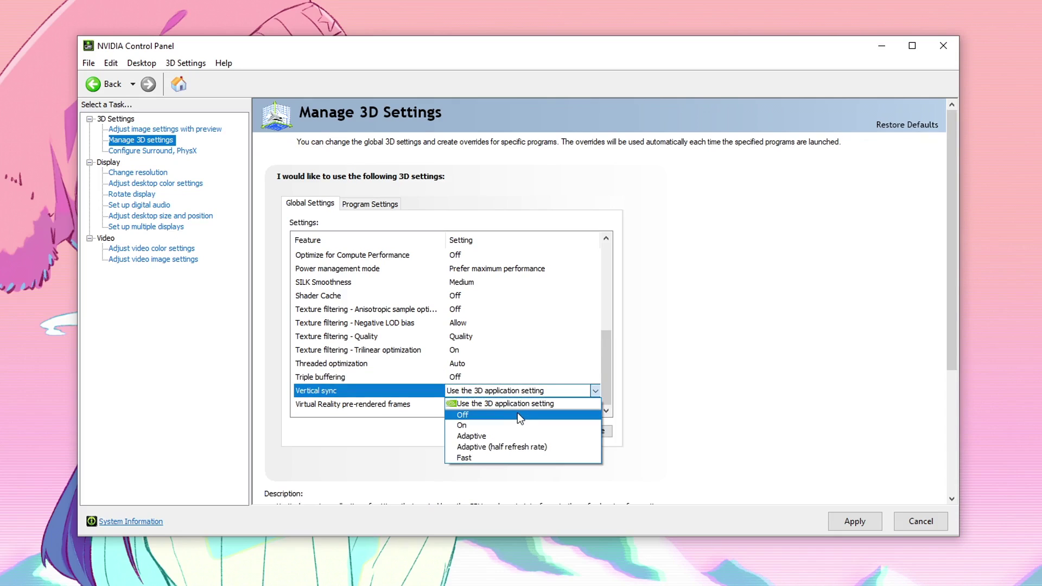
pyautogui.click(466, 416)
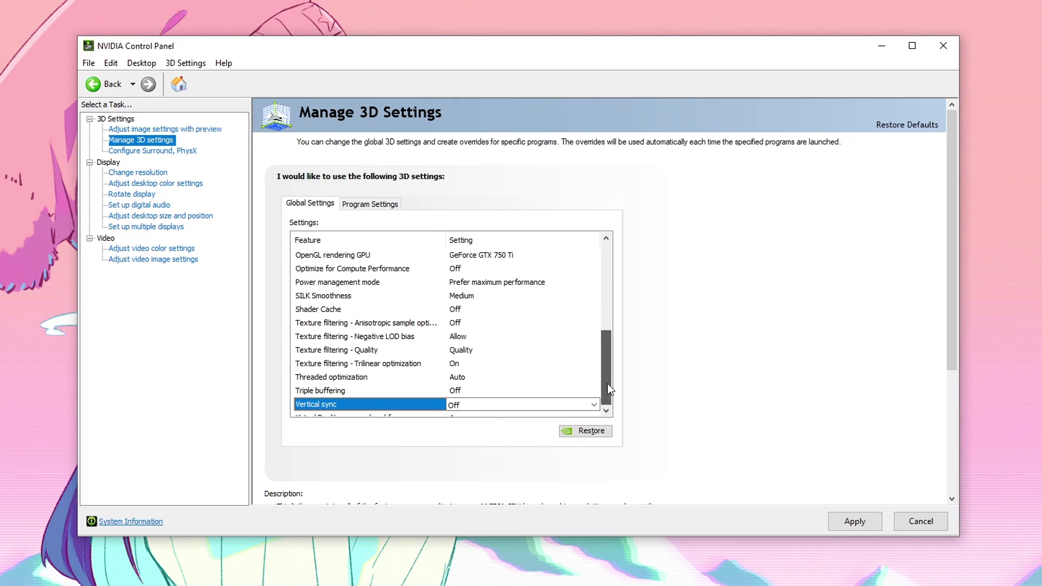
pyautogui.click(607, 383)
# Keep Virtual Reality pre-rendered frames at 1 and apply the global 3D settings
pyautogui.click(392, 406)
pyautogui.click(462, 403)
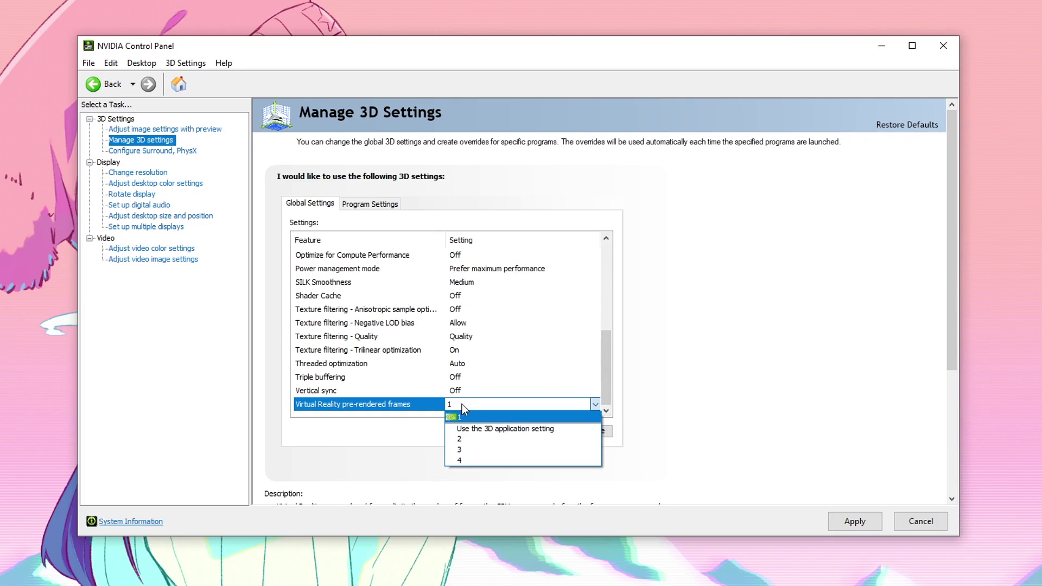
pyautogui.click(457, 420)
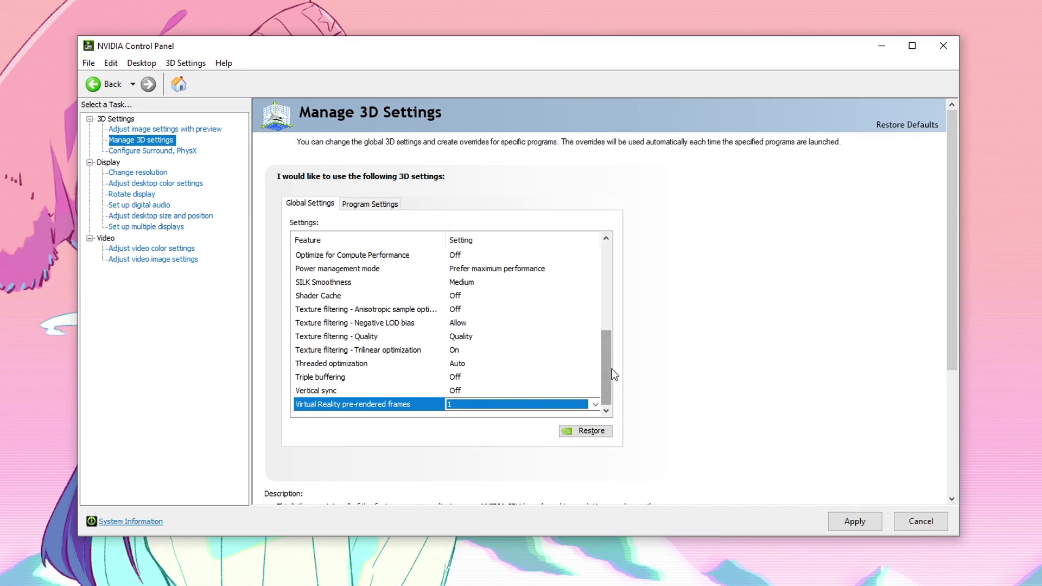
pyautogui.click(855, 522)
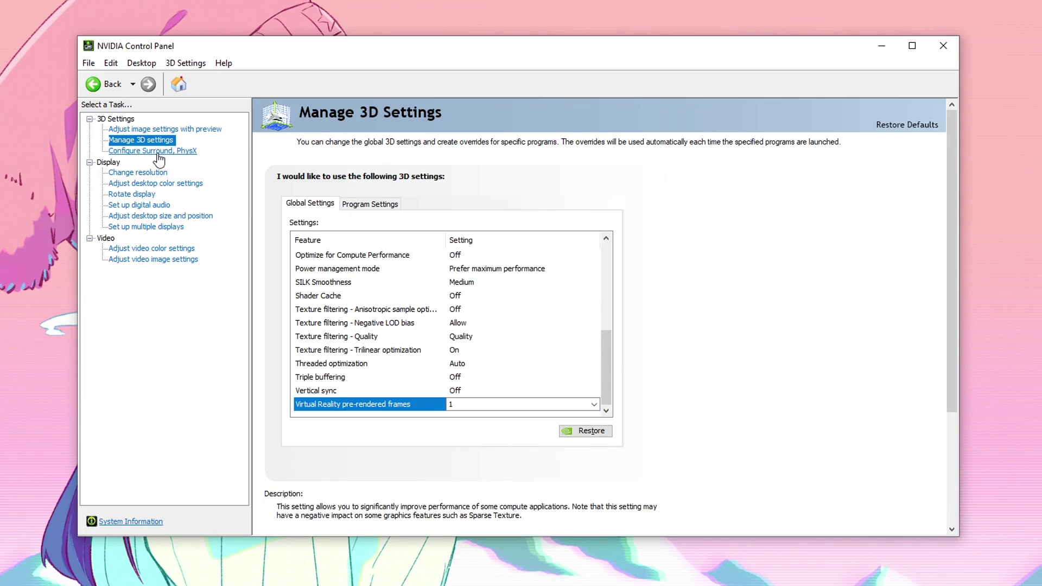
# On the Change resolution page, keep the Analog Display at 1920 × 1080 and 60Hz
pyautogui.click(152, 173)
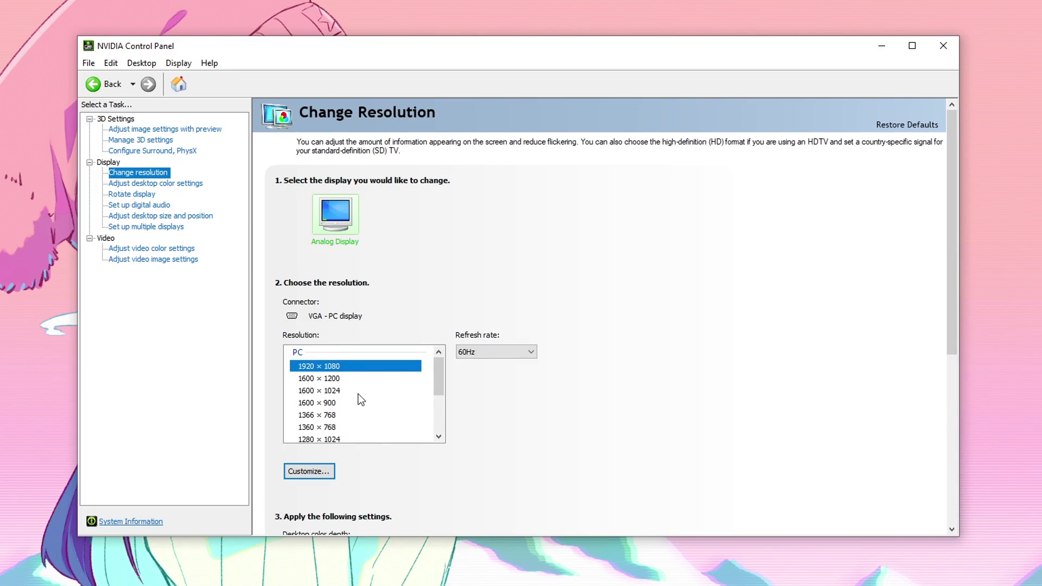
pyautogui.click(503, 353)
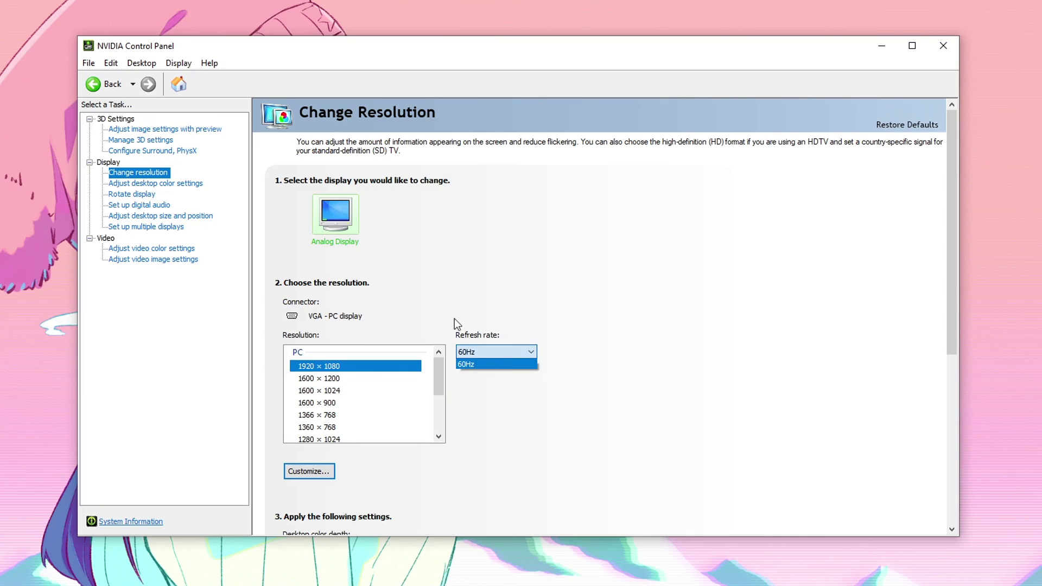
pyautogui.click(467, 365)
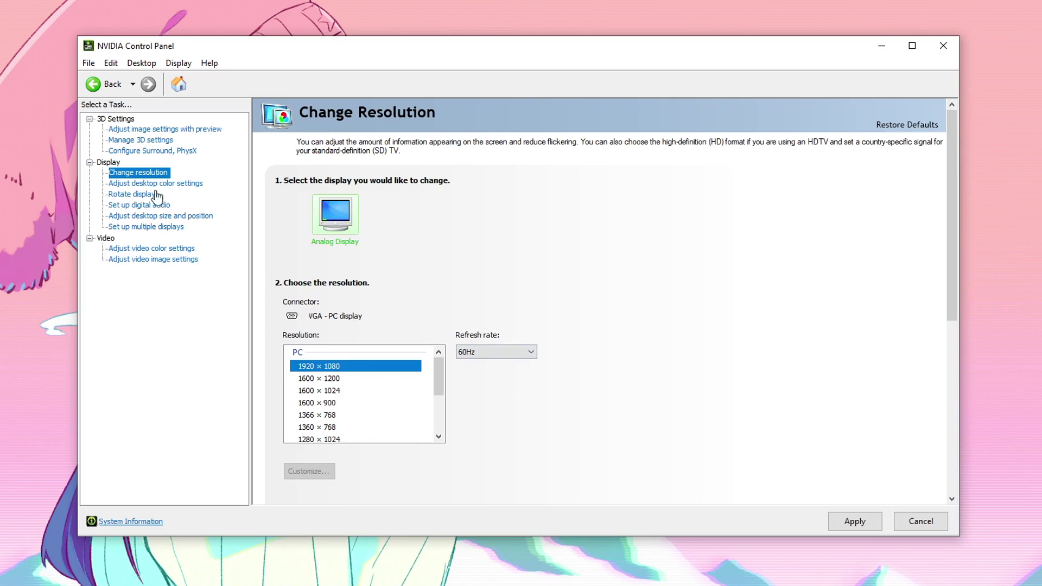
# In Adjust desktop color settings, use NVIDIA settings, set Digital vibrance to 70%, and apply it
pyautogui.click(191, 185)
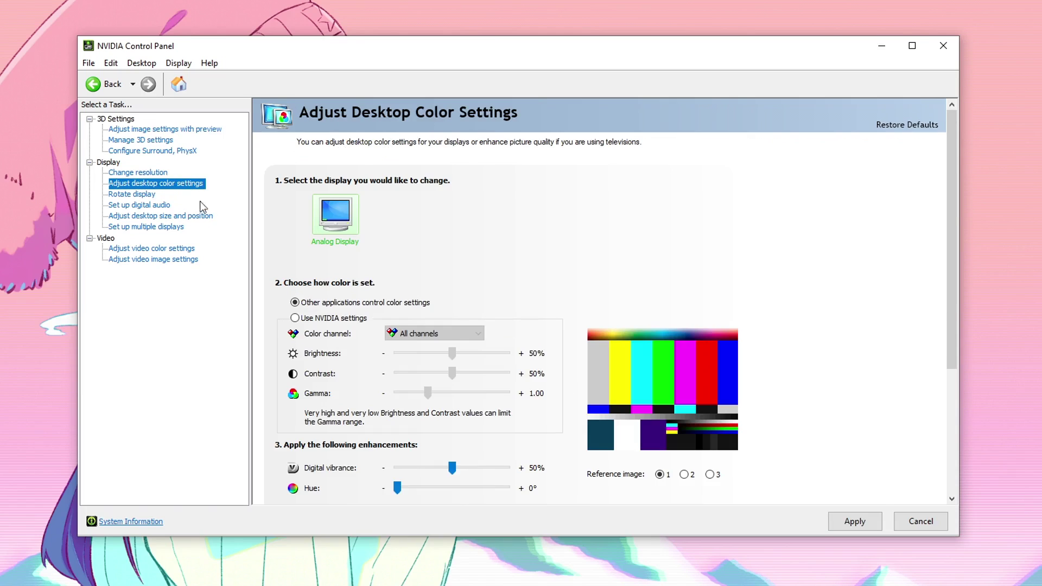
pyautogui.click(334, 320)
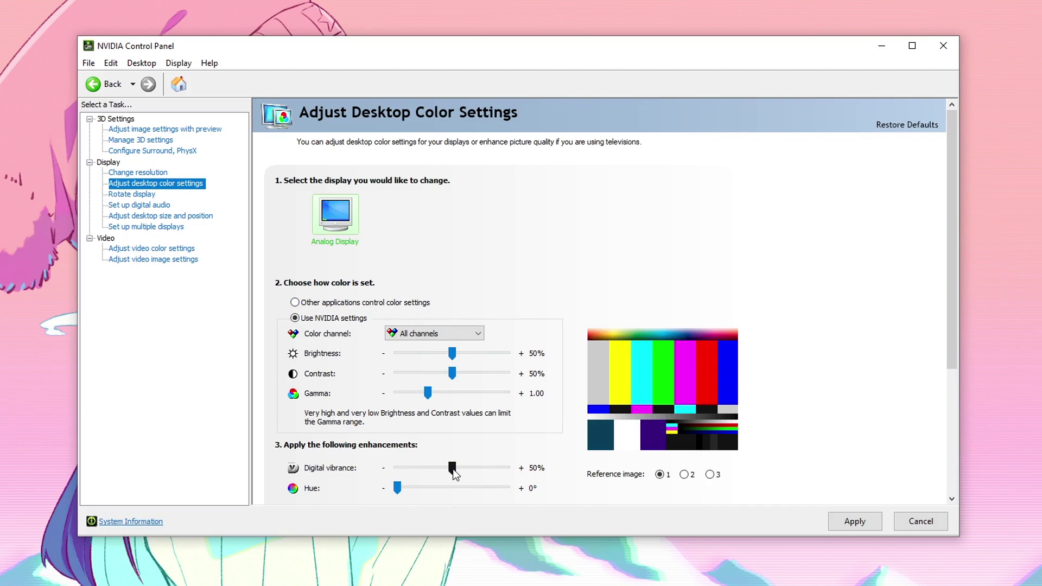
pyautogui.moveTo(453, 470); pyautogui.dragTo(473, 468)
pyautogui.click(854, 522)
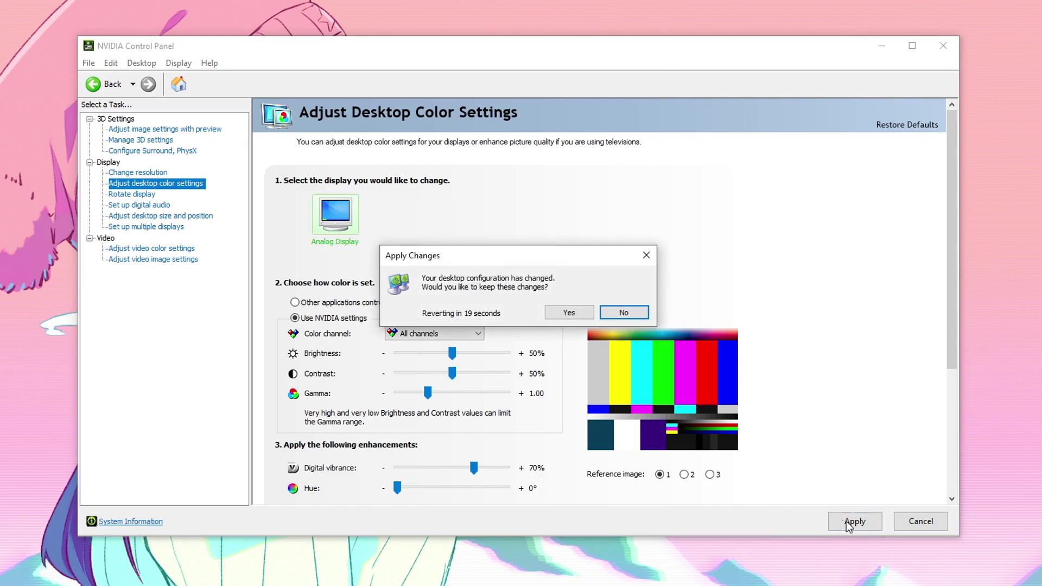
pyautogui.click(569, 313)
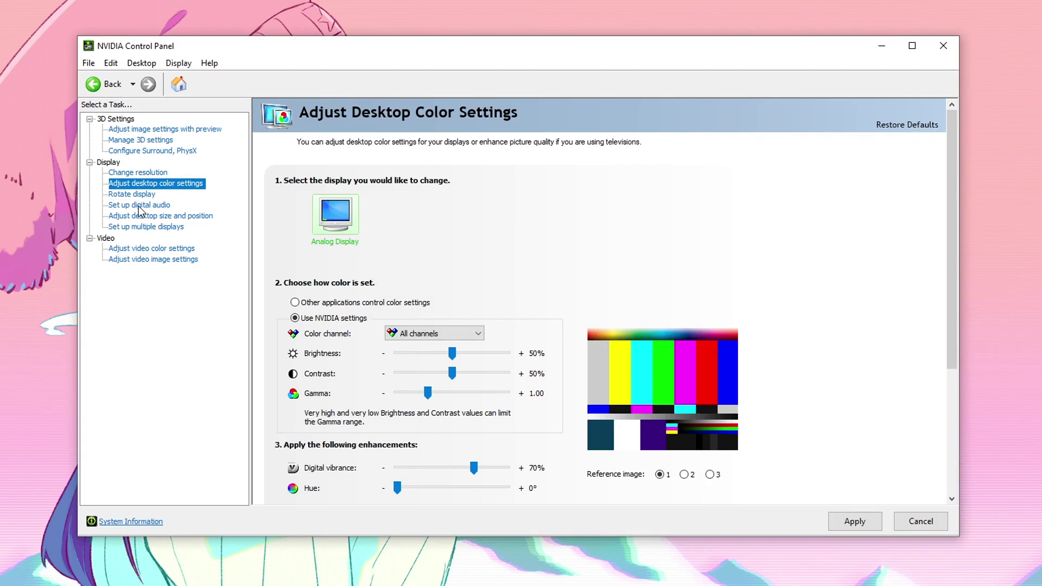
# Set desktop scaling to No scaling on Display, override games' scaling mode, and apply
pyautogui.click(199, 217)
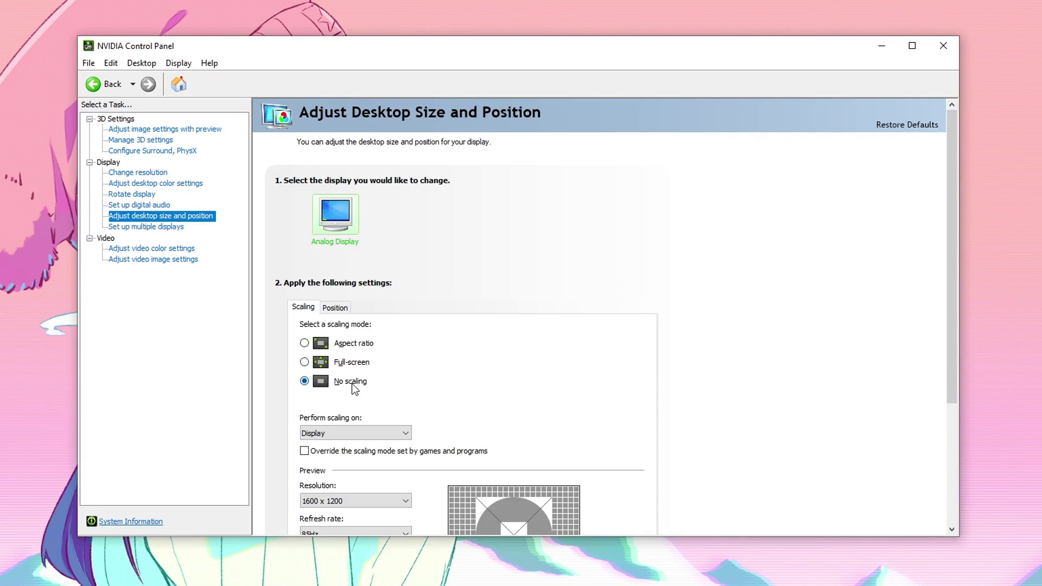
pyautogui.scroll(-1, 350, 385)
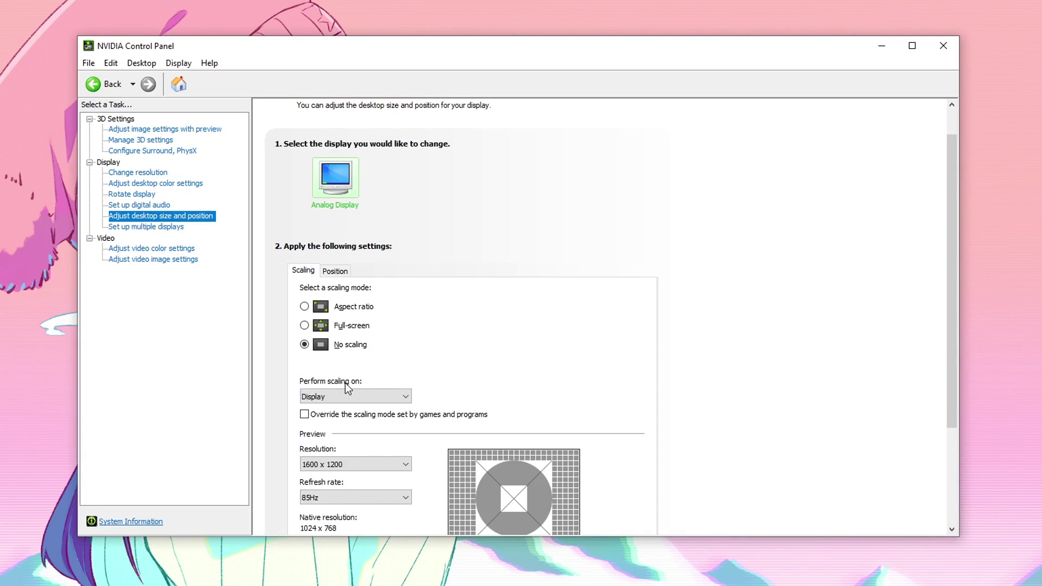
pyautogui.click(369, 400)
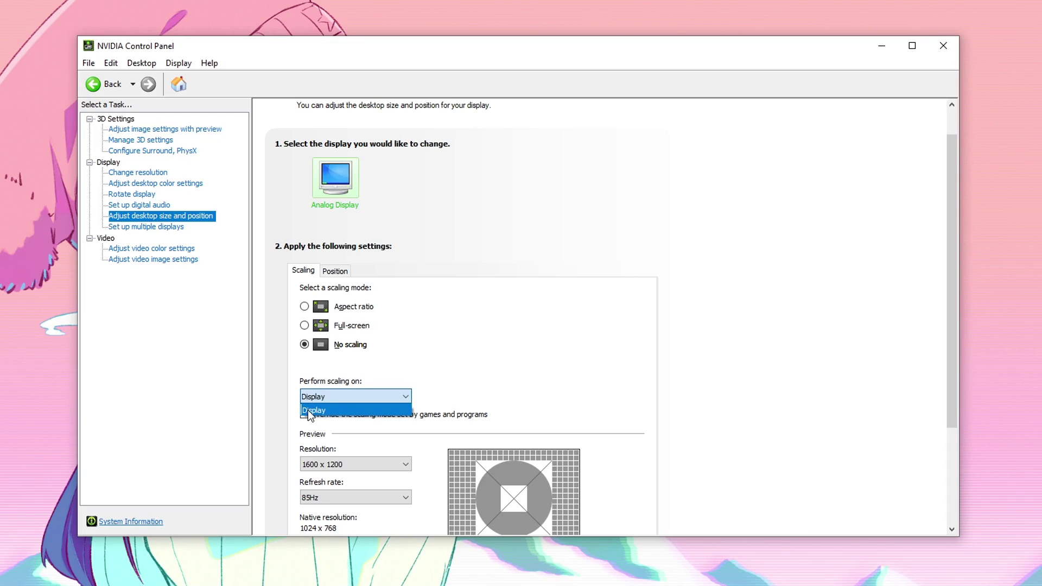
pyautogui.click(337, 410)
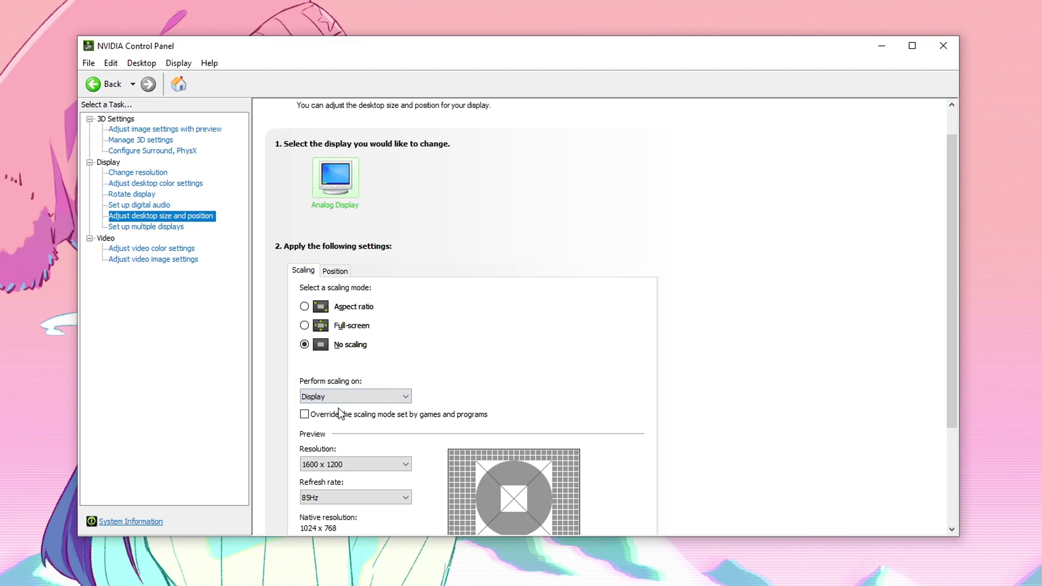
pyautogui.click(305, 414)
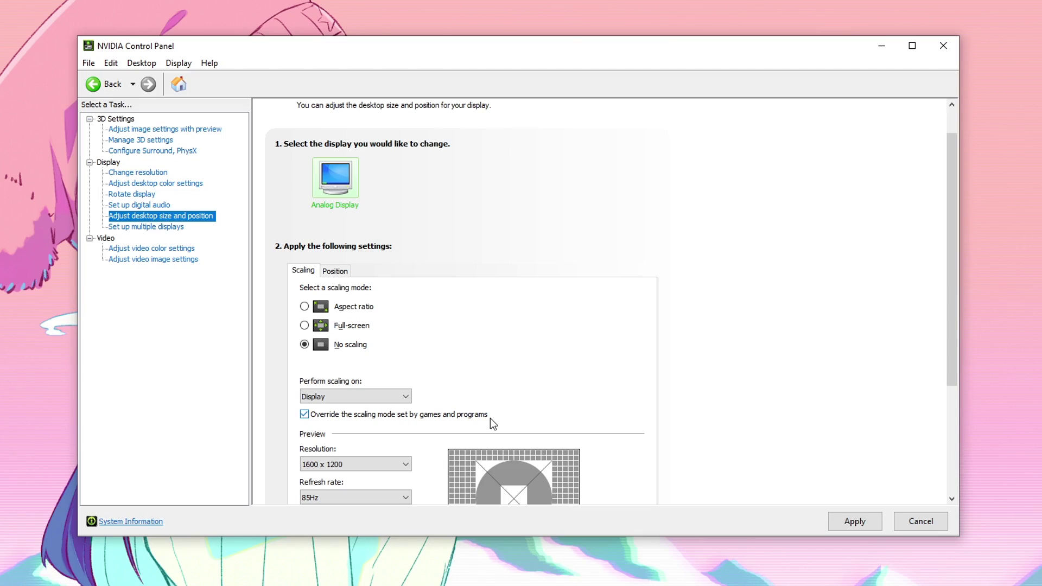
pyautogui.click(392, 397)
pyautogui.click(390, 396)
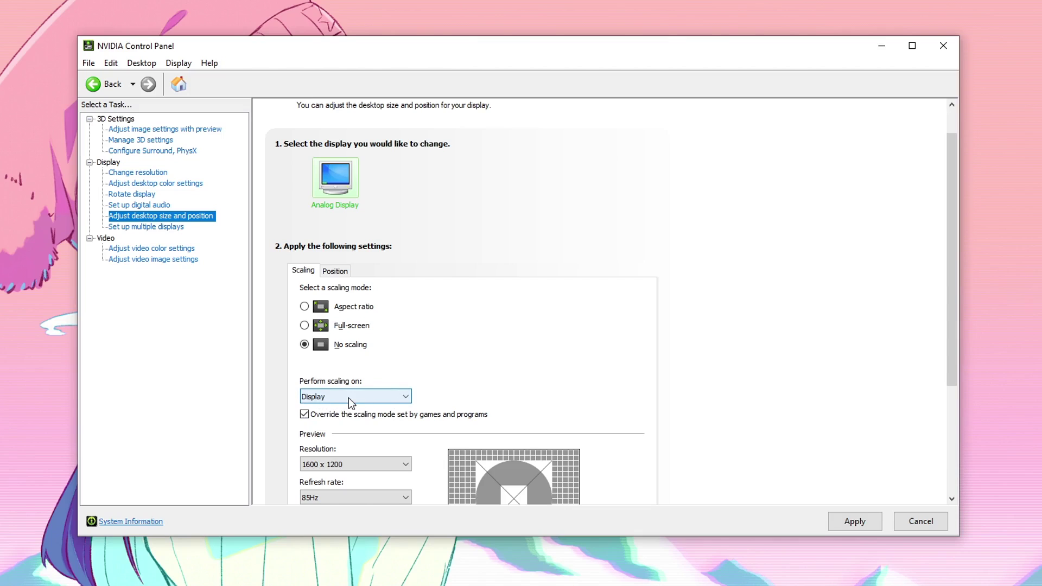
pyautogui.click(304, 415)
pyautogui.click(304, 416)
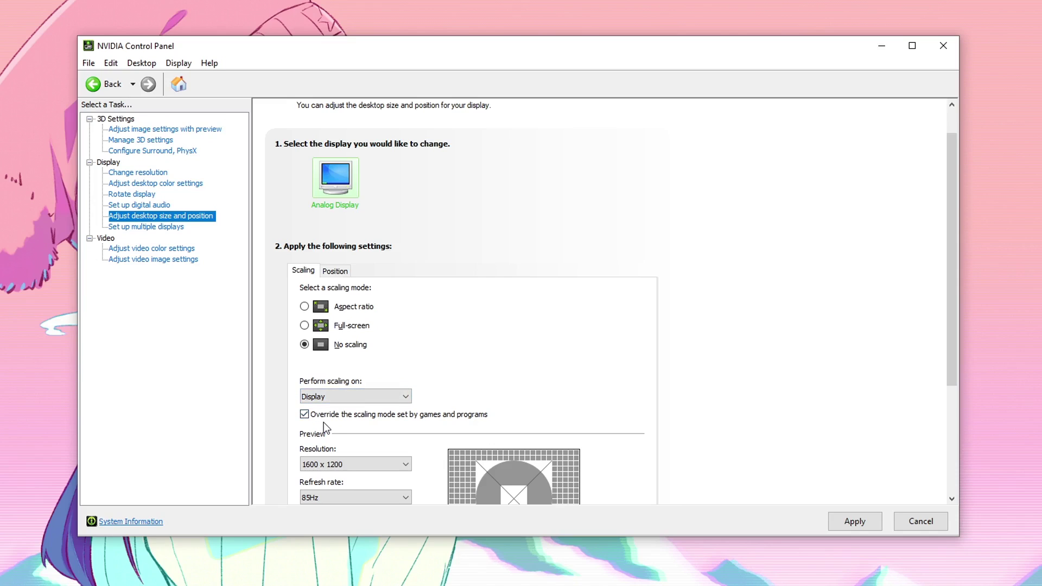
pyautogui.click(849, 523)
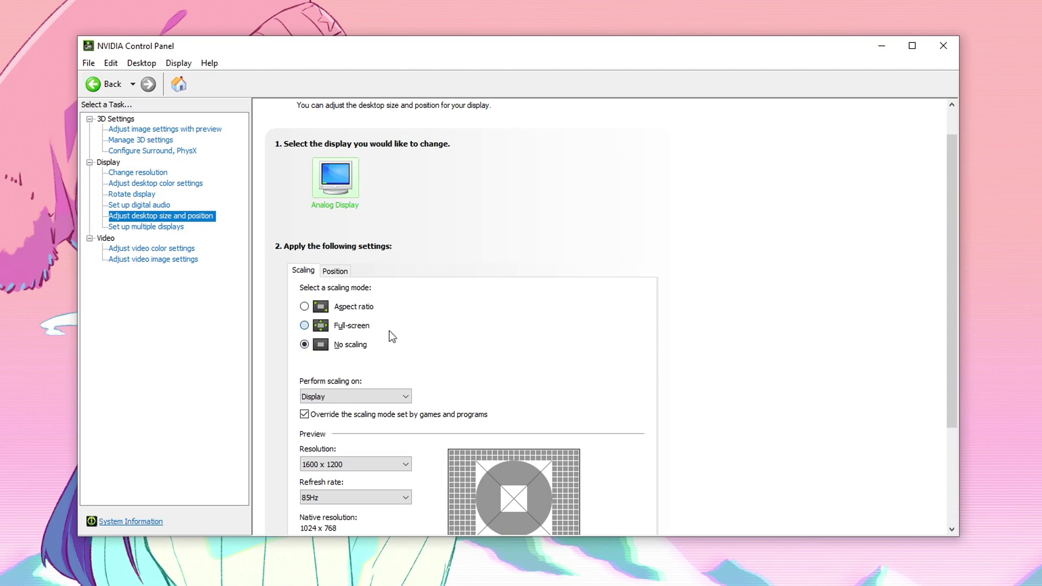
# In Adjust video color settings, choose NVIDIA settings and set Advanced dynamic range to Full (0-255)
pyautogui.click(141, 250)
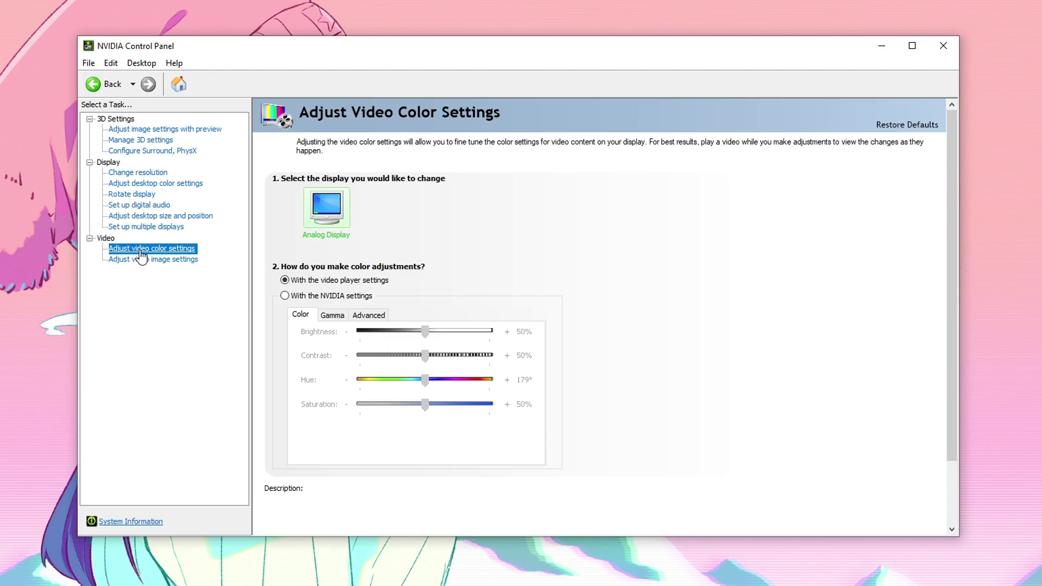
pyautogui.click(334, 297)
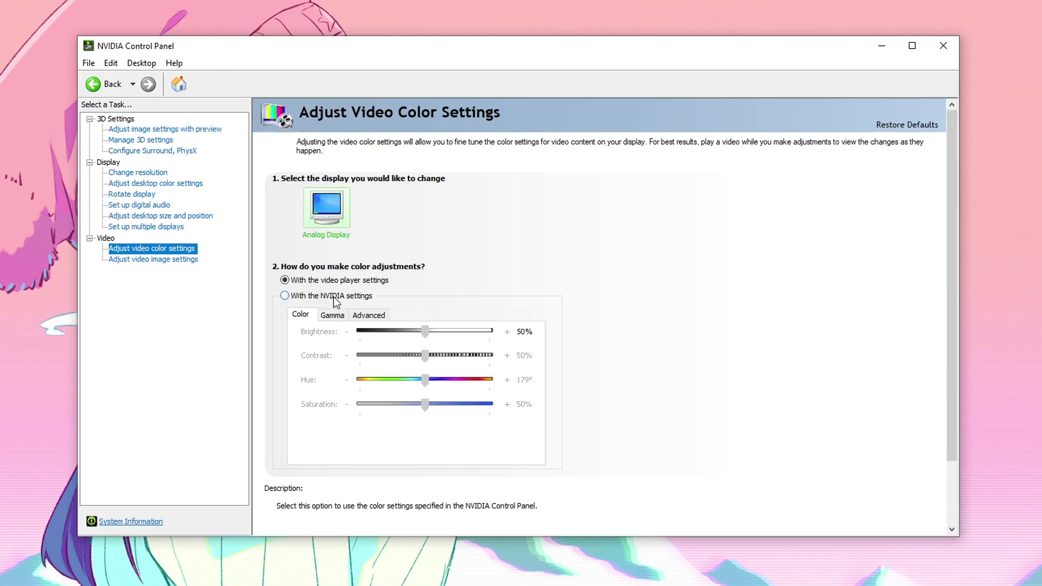
pyautogui.click(369, 314)
pyautogui.click(386, 338)
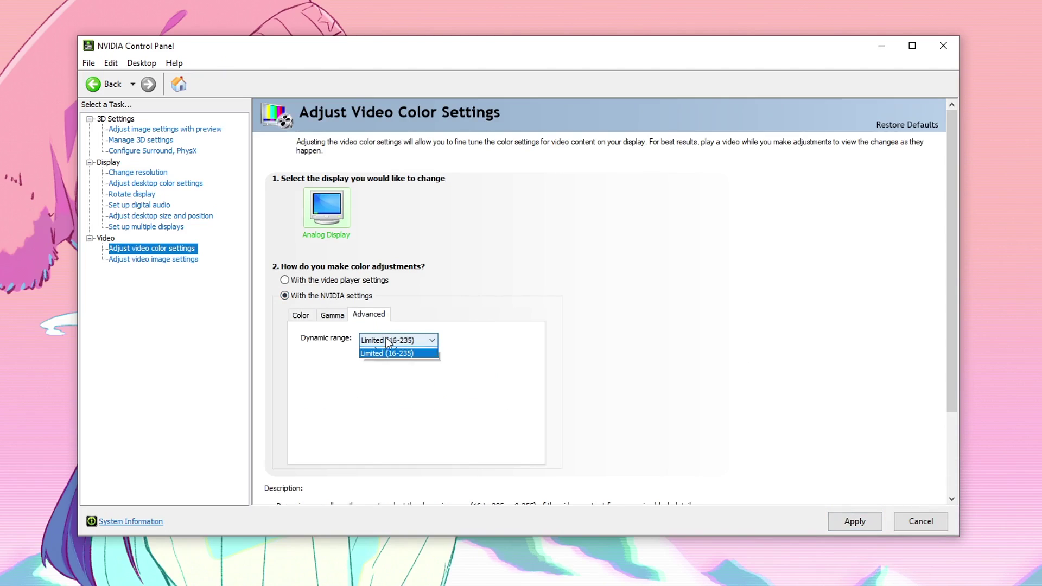
pyautogui.click(384, 351)
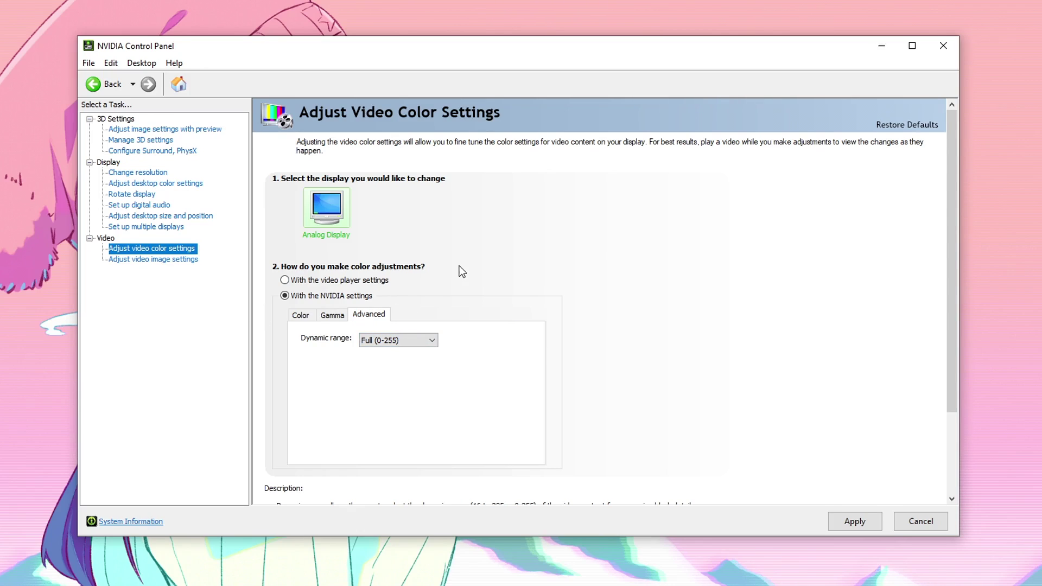
# Turn on Desktop > Enable Developer Settings, view Manage GPU Performance Counters, then exit the control panel
pyautogui.click(150, 63)
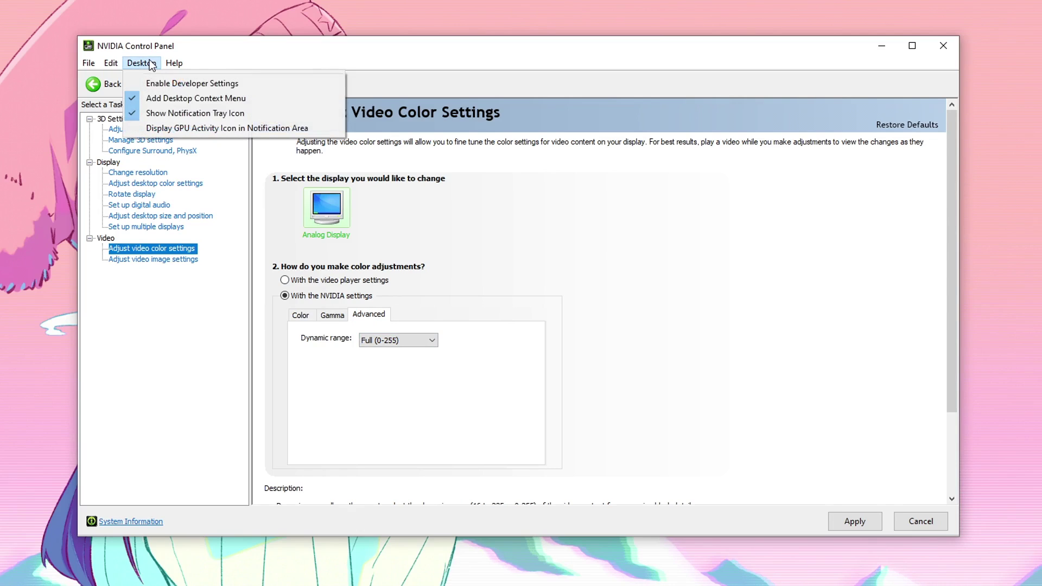
pyautogui.click(248, 83)
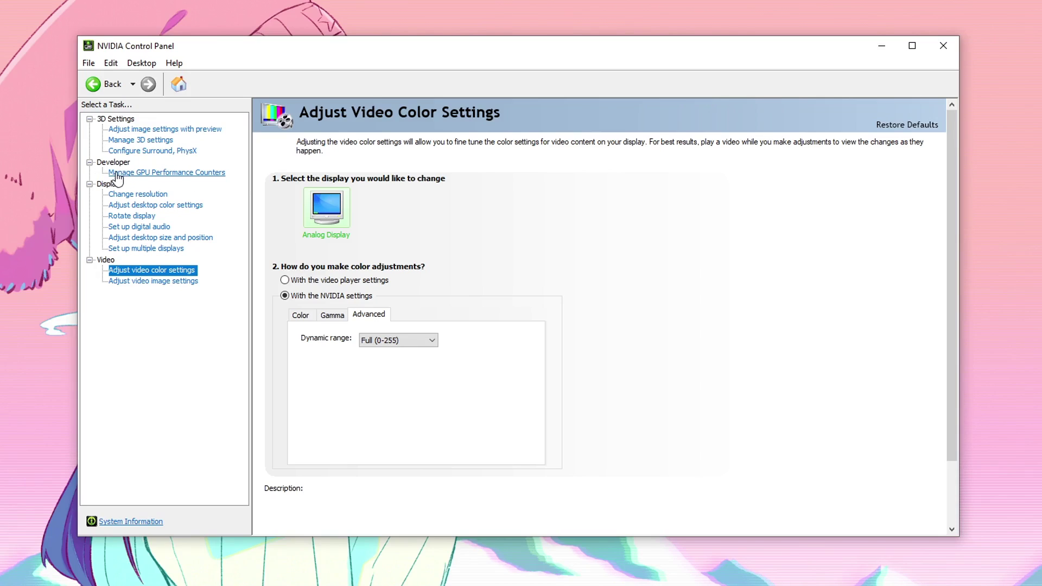
pyautogui.click(192, 174)
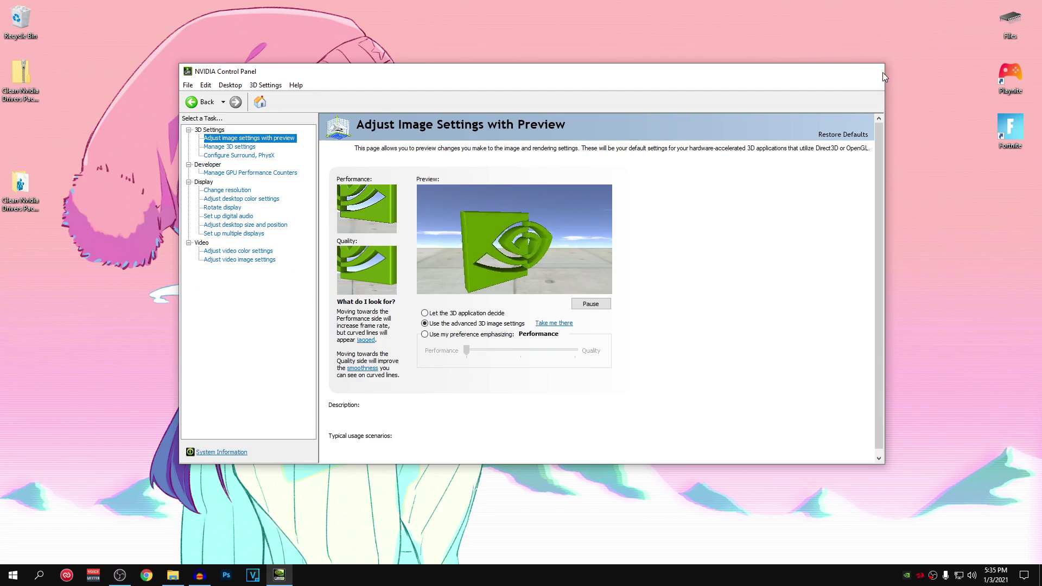
pyautogui.click(883, 73)
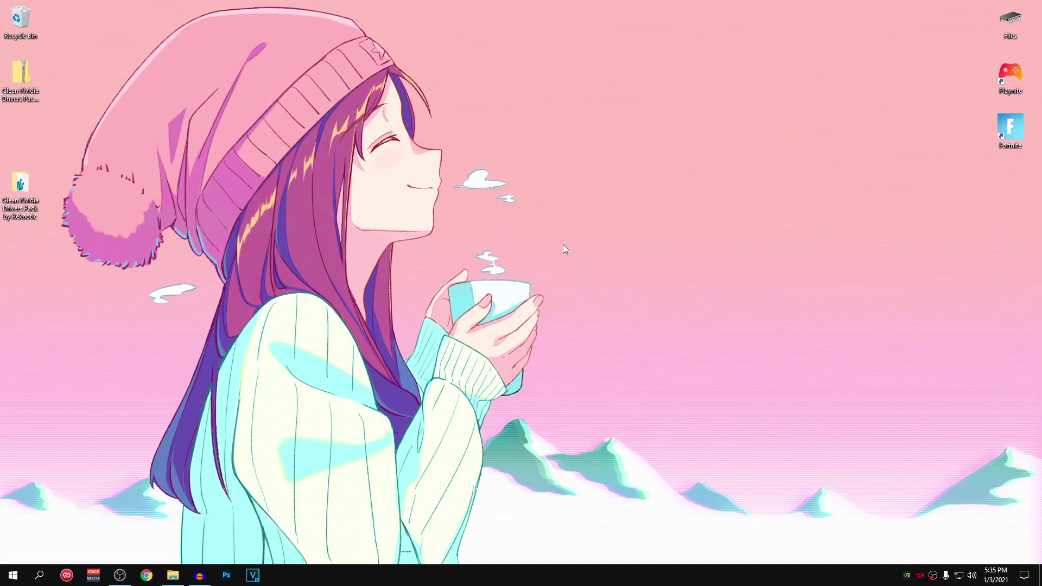